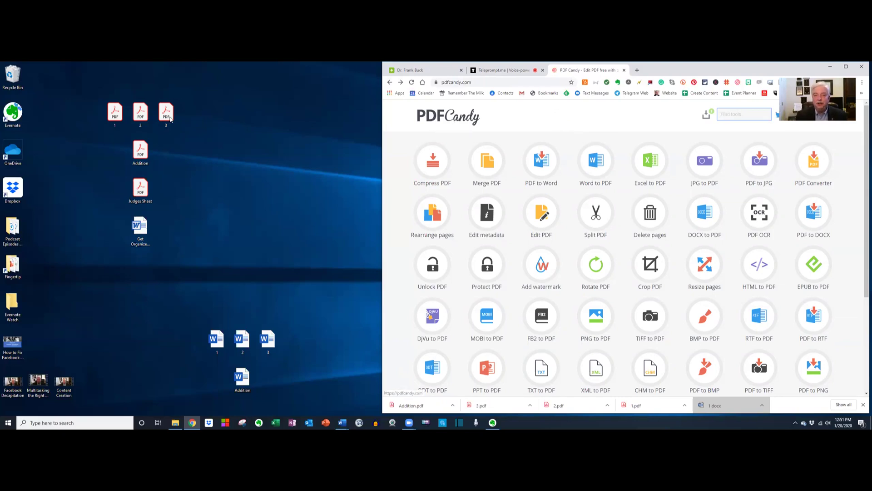
double_click(114, 115)
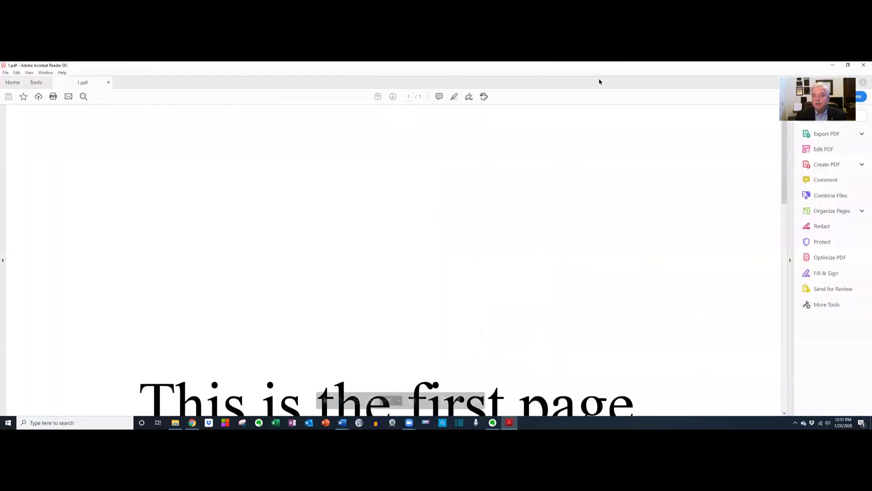
scroll(541, 138, down, 2)
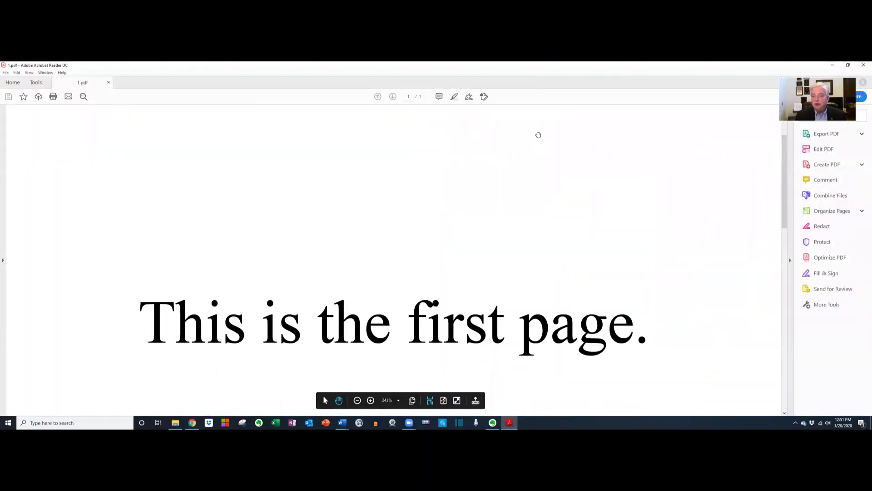
click(863, 66)
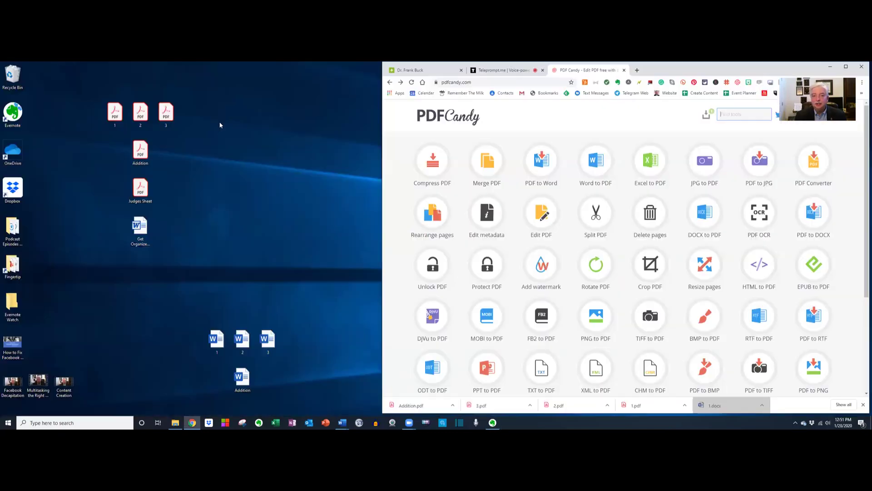
double_click(140, 113)
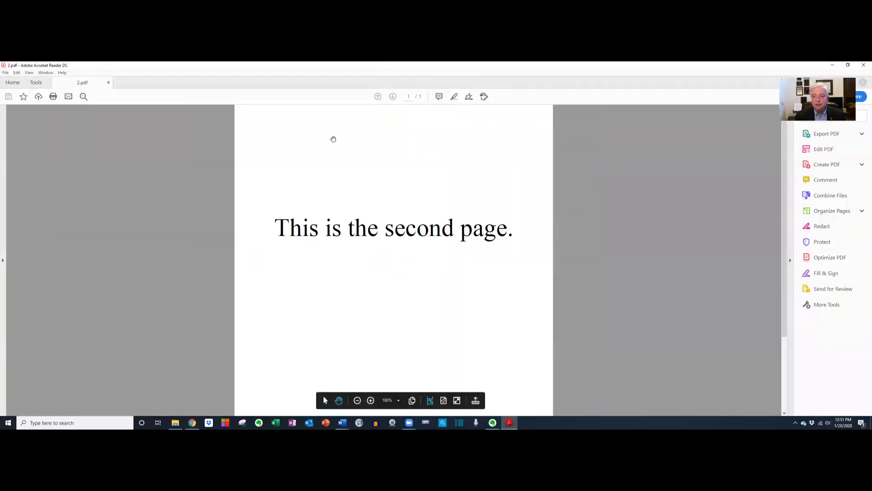
click(863, 65)
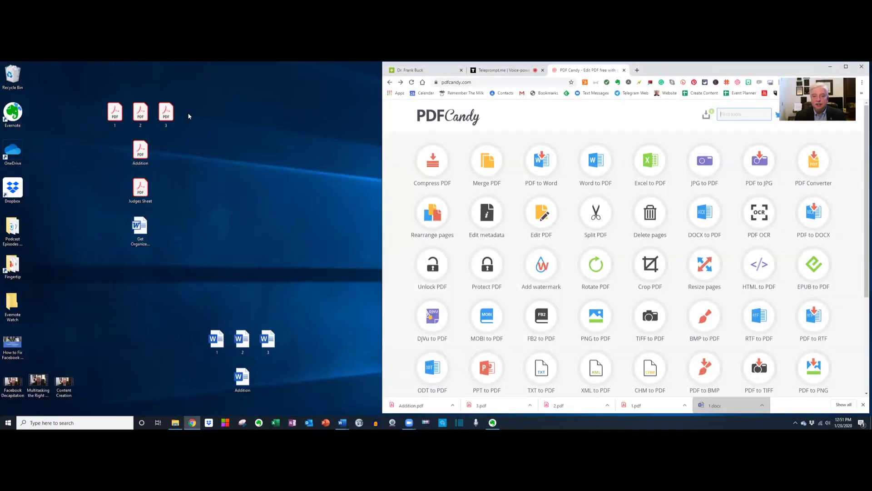
double_click(166, 112)
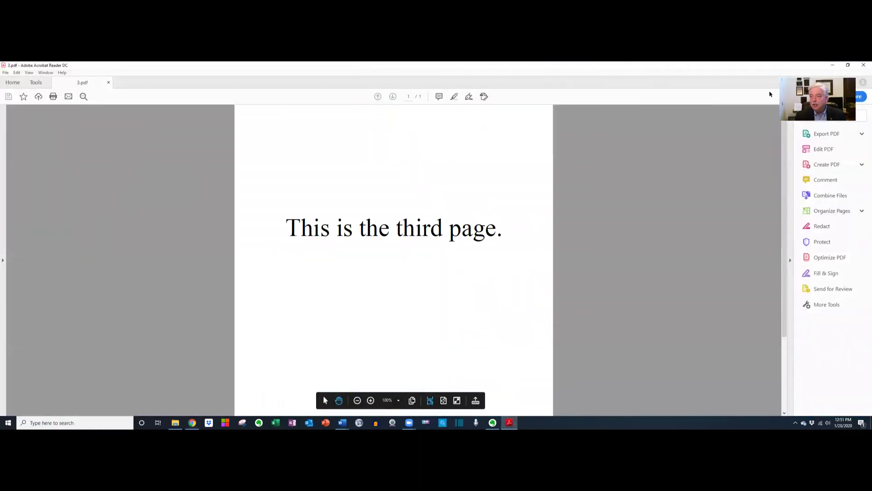
click(863, 65)
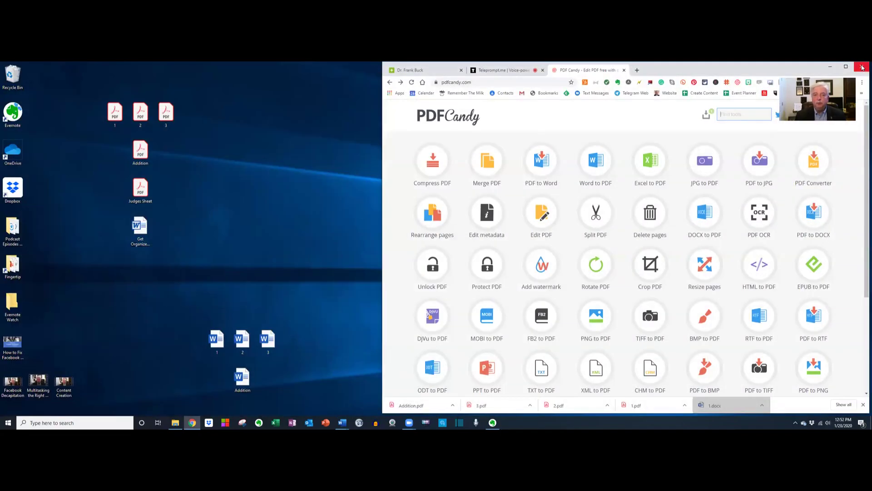
- Load 1.pdf, 2.pdf and 3.pdf into Merge PDF and arrange them in 1-2-3 order
click(484, 165)
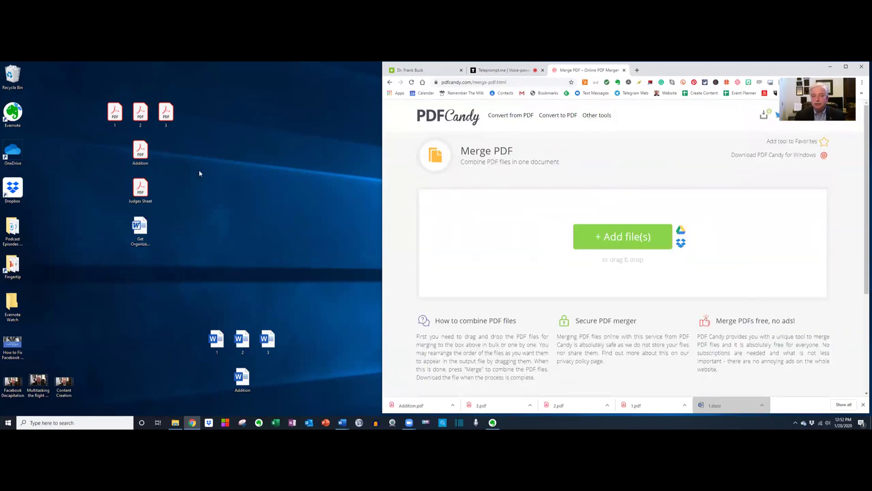
drag(83, 112, 632, 245)
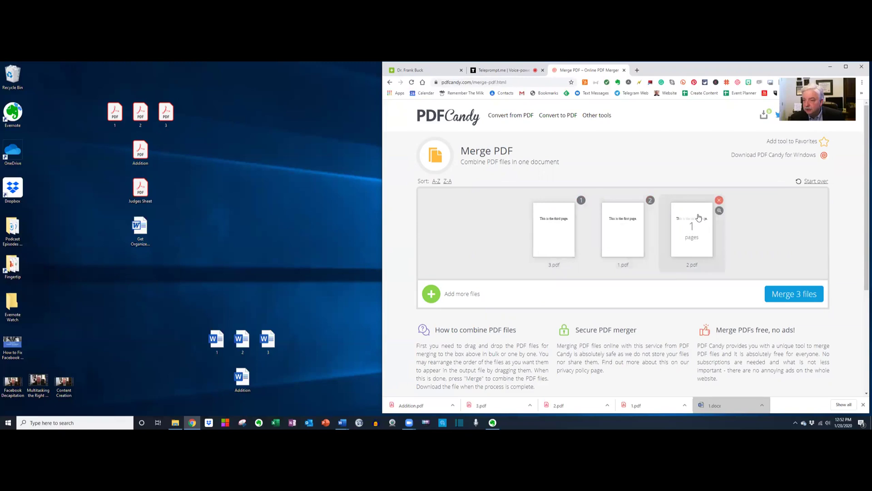
drag(623, 227, 569, 228)
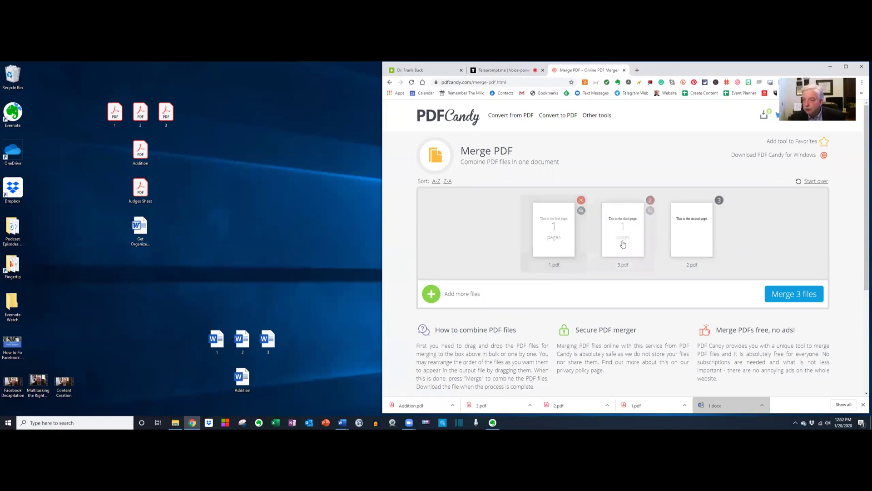
drag(703, 230, 639, 232)
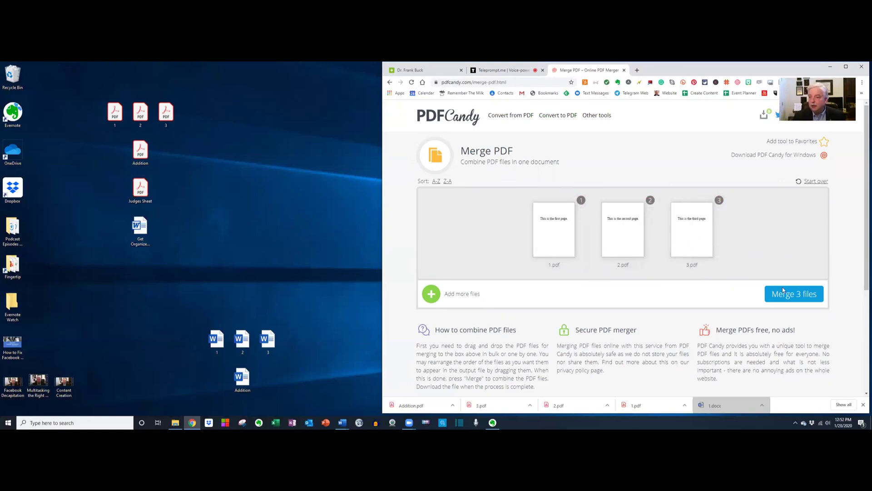
- Merge the three files, download 1_merged.pdf, place it on the desktop and open it
click(800, 294)
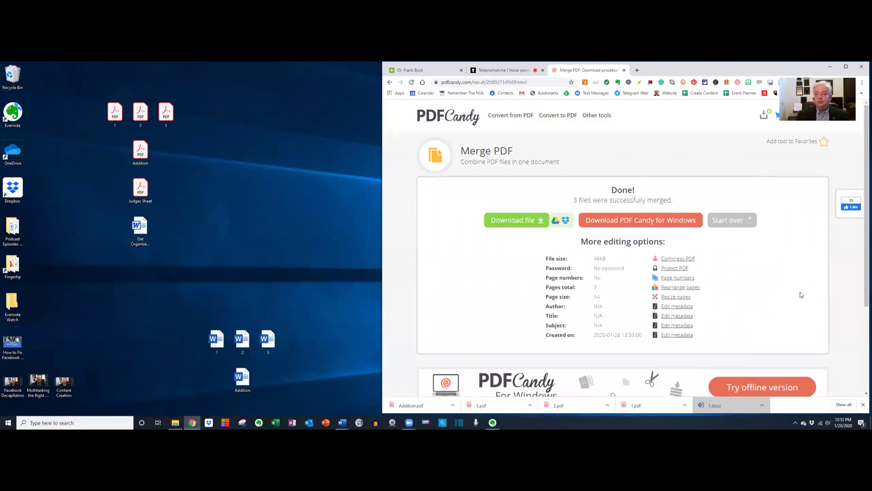
click(507, 222)
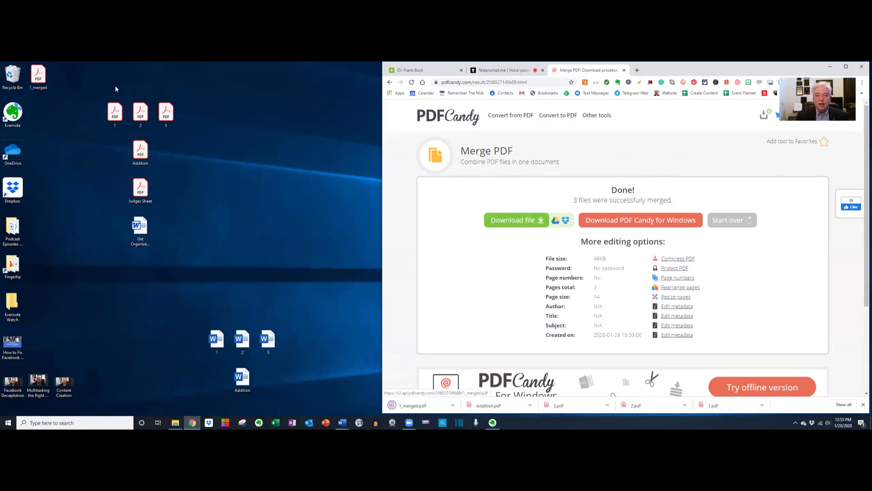
drag(40, 77, 230, 129)
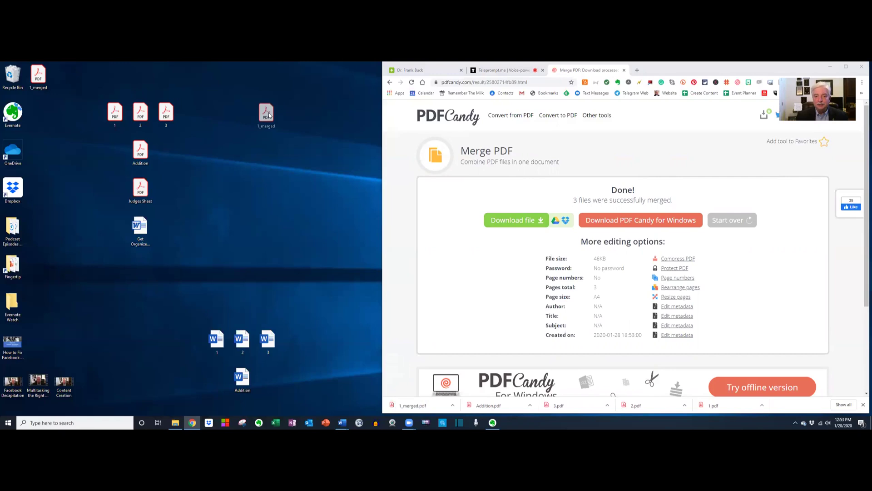
drag(269, 114, 274, 123)
double_click(269, 115)
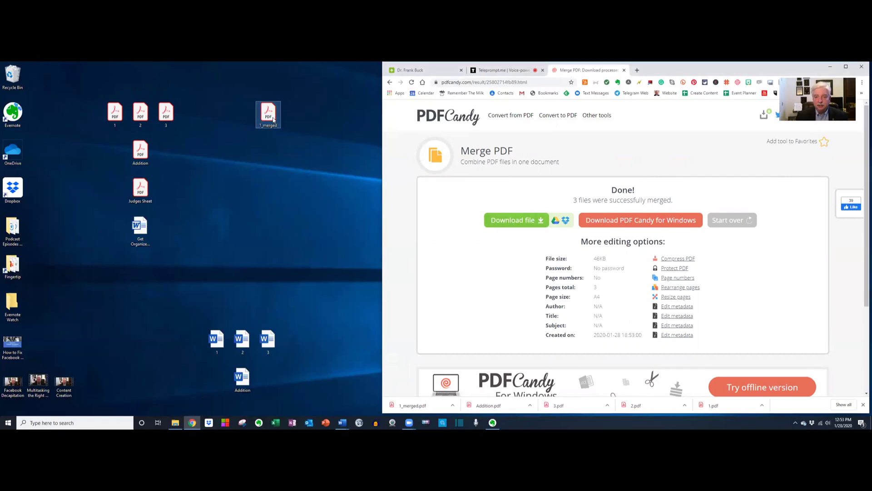
- Fit the page and scroll 1_merged.pdf to confirm first, second, third page order
key(ctrl+0)
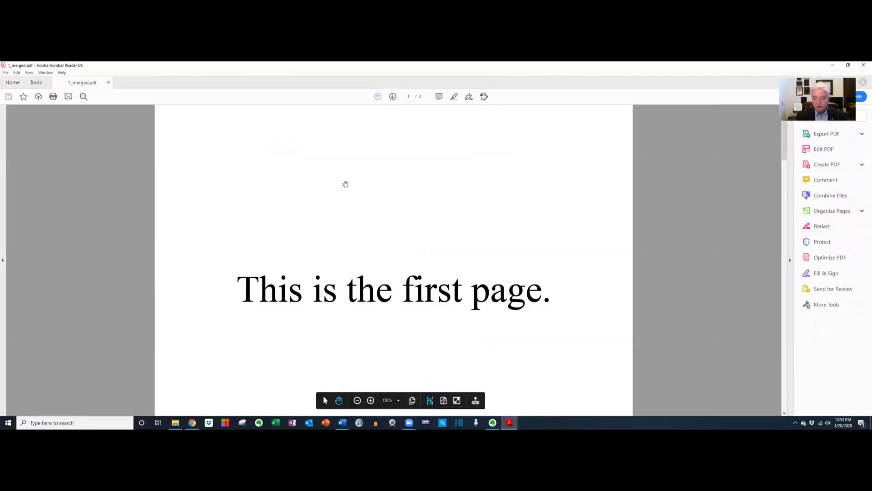
scroll(345, 184, down, 5)
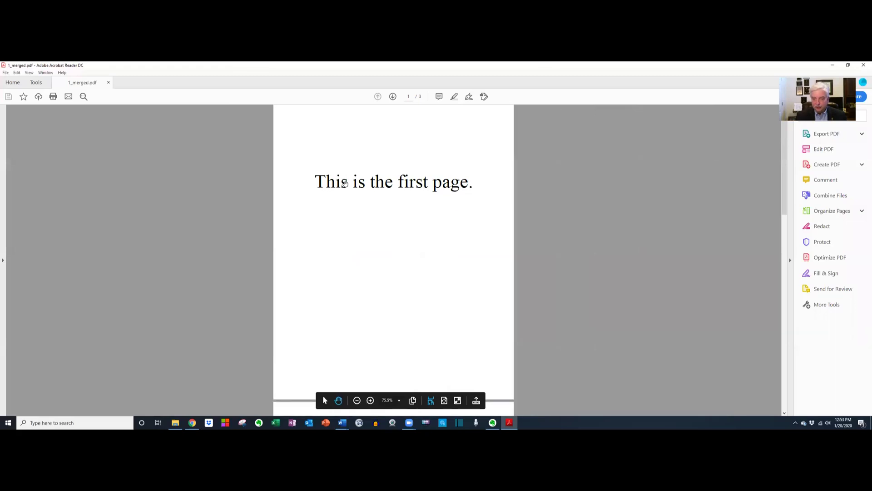
scroll(345, 184, down, 8)
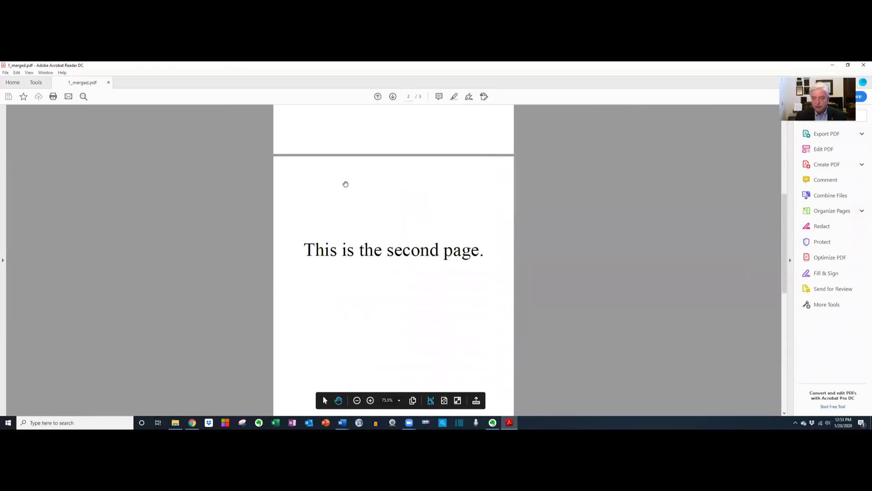
scroll(346, 184, down, 3)
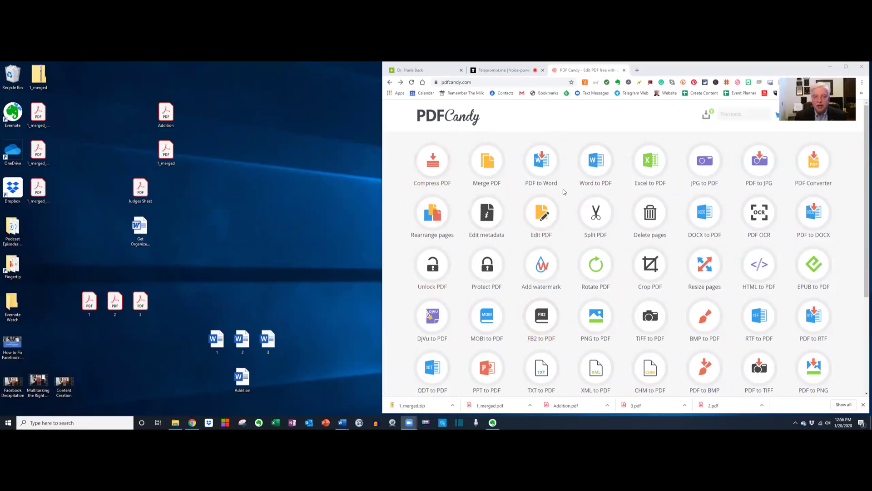
- Read Addition.pdf, which belongs between pages 2 and 3, then close it
drag(172, 115, 241, 123)
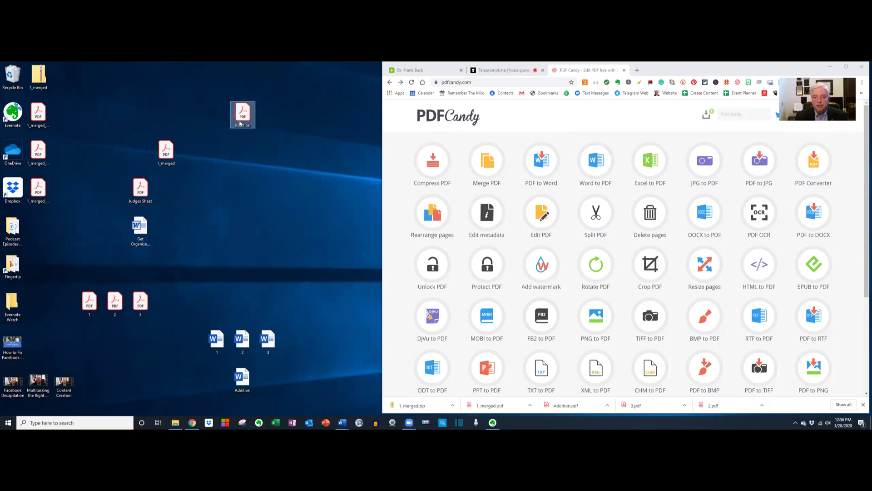
key(alt+Tab)
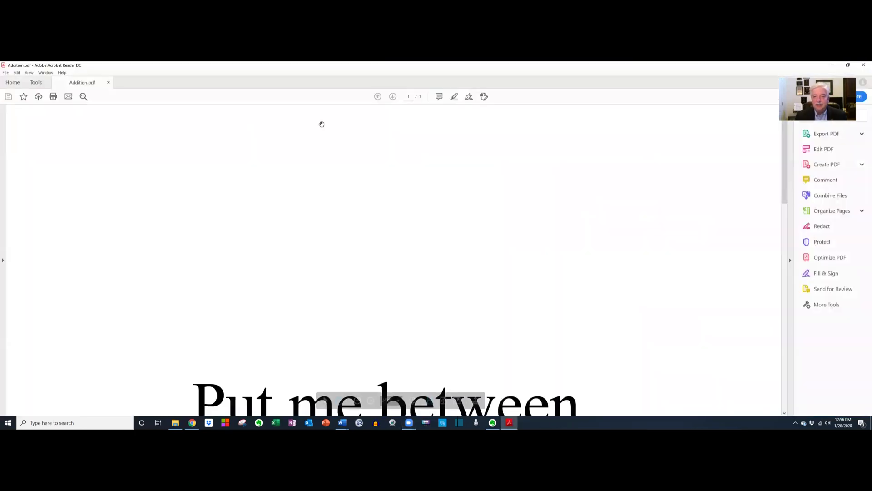
scroll(421, 190, down, 3)
scroll(422, 191, down, 2)
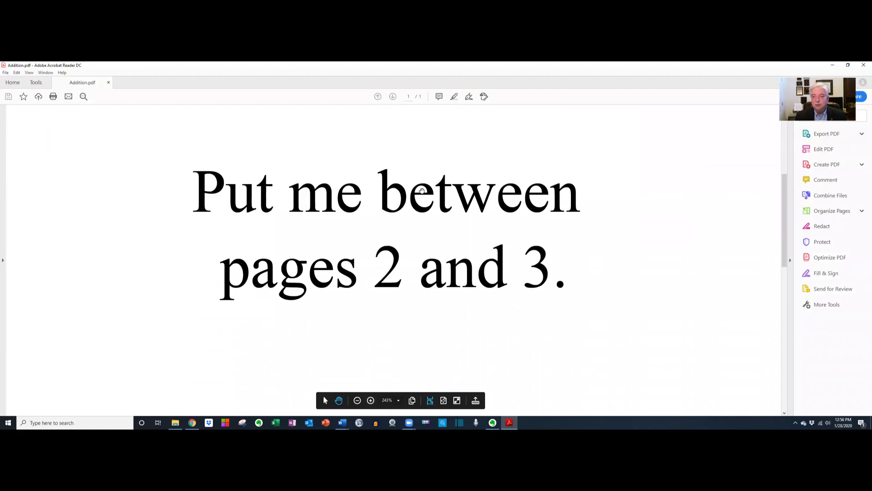
click(864, 65)
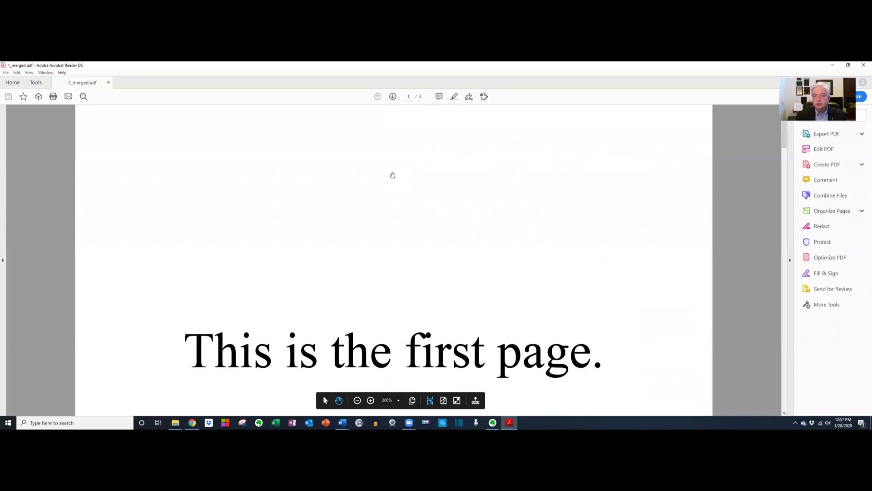
- Zoom 1_merged.pdf to 150%, scroll through its three pages, then quit the reader
key(ctrl+minus)
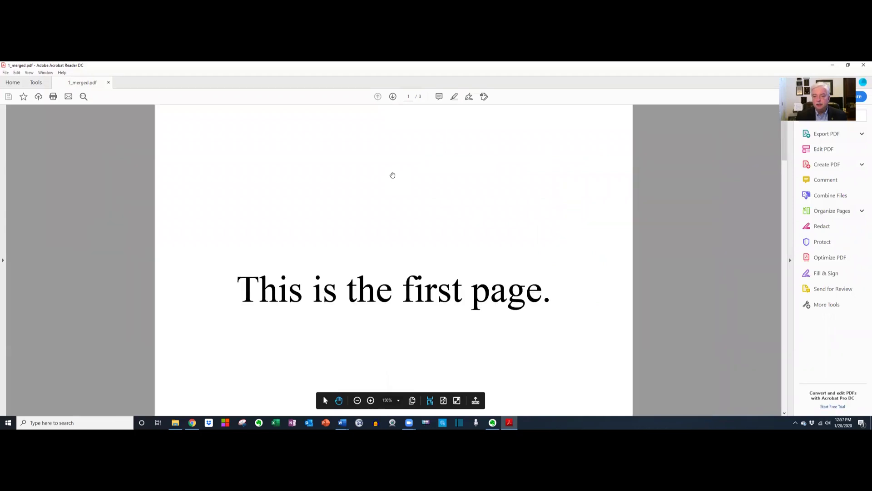
scroll(393, 175, down, 5)
scroll(392, 175, down, 10)
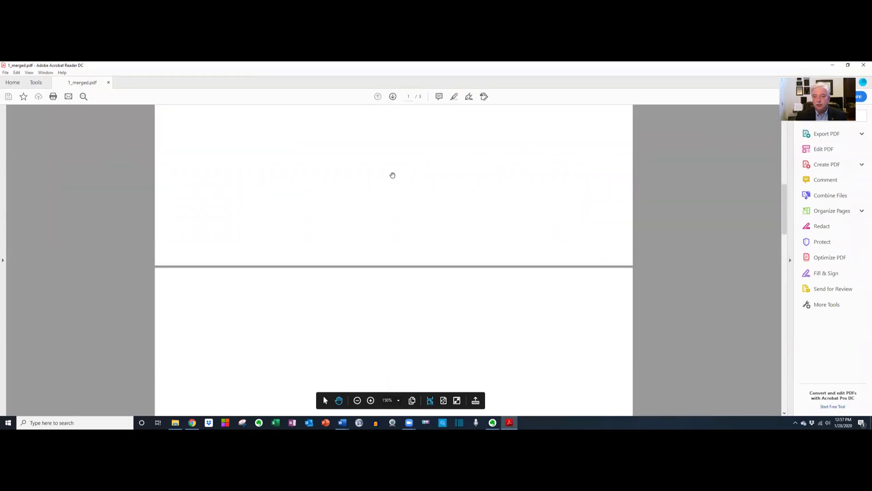
scroll(393, 175, down, 10)
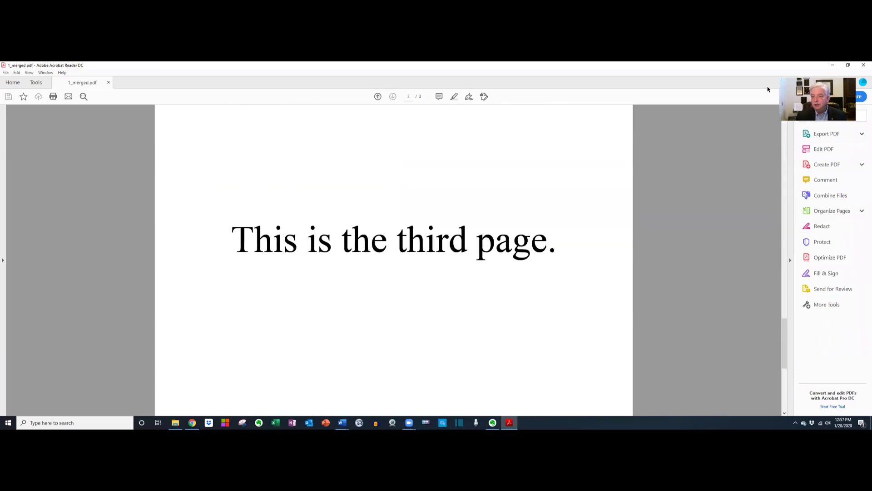
key(ctrl+q)
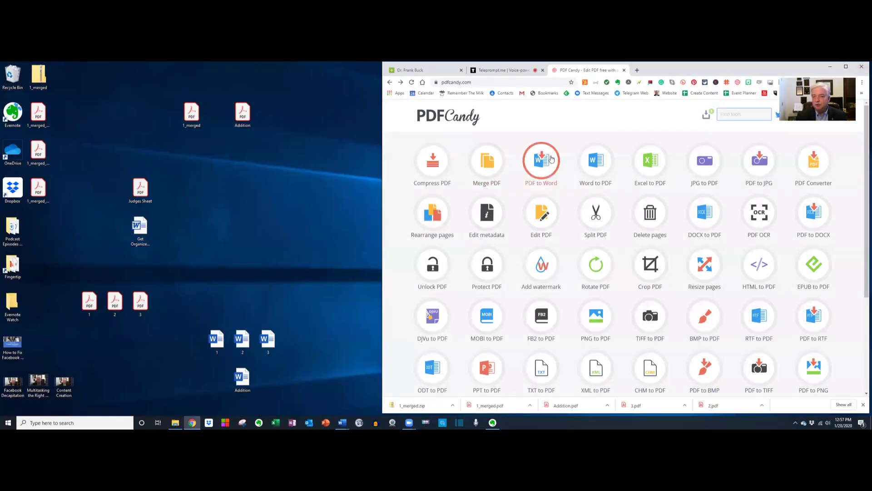
- Split 1_merged.pdf into single pages 1, 2 and 3 with Split PDF
click(594, 212)
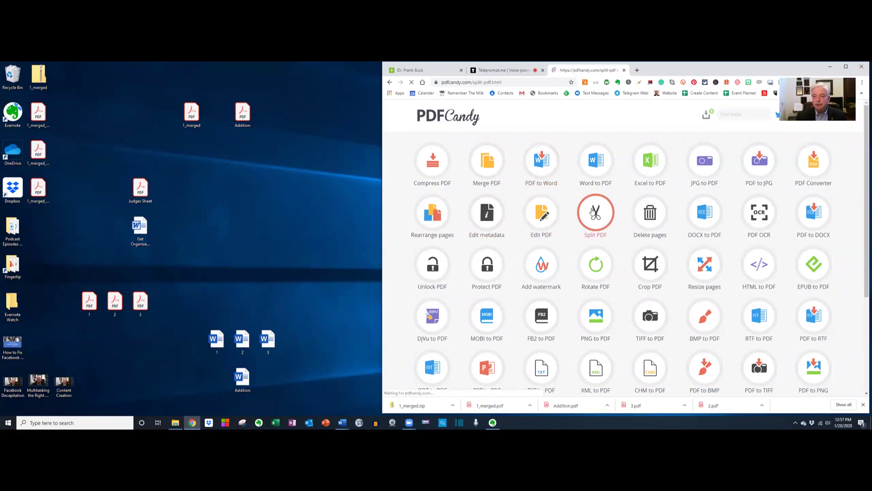
drag(191, 114, 503, 213)
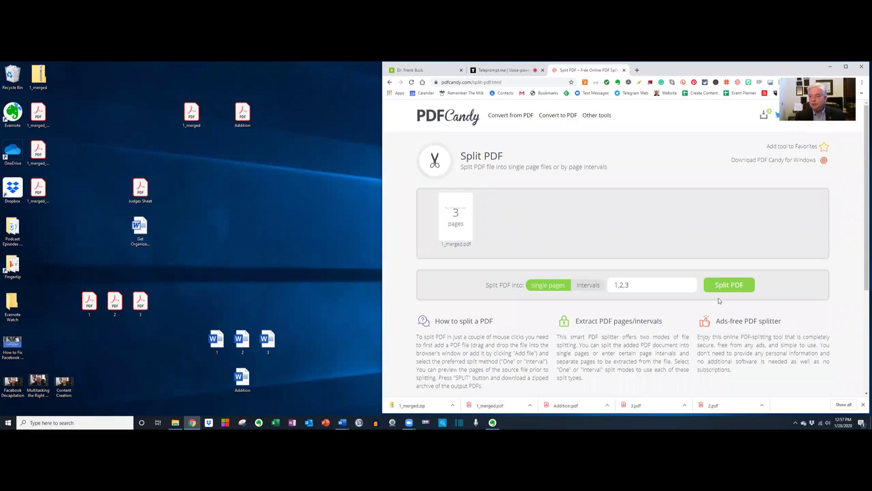
click(725, 287)
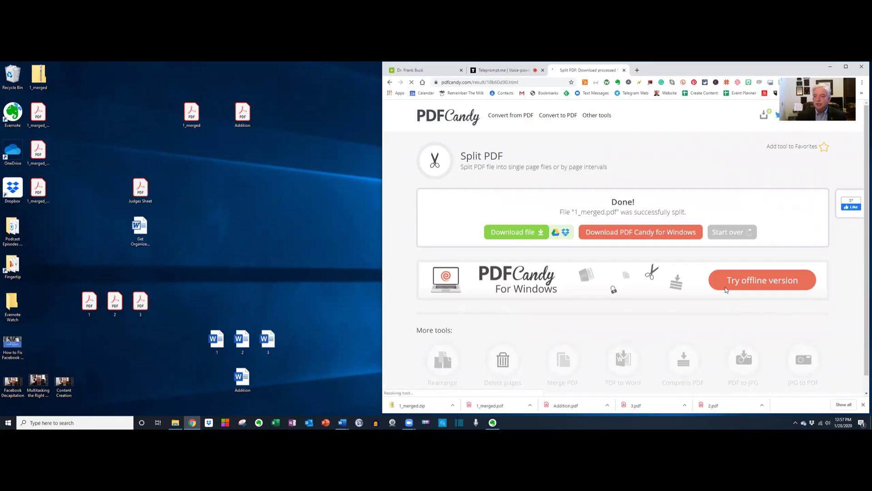
- Download the split-pages zip 1_merged (1) to the desktop, then create and open an empty New folder
click(505, 231)
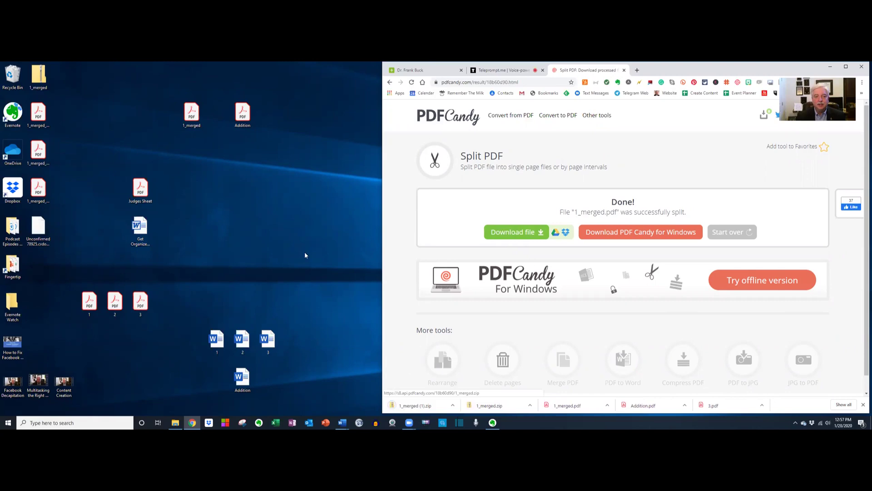
drag(39, 229, 315, 129)
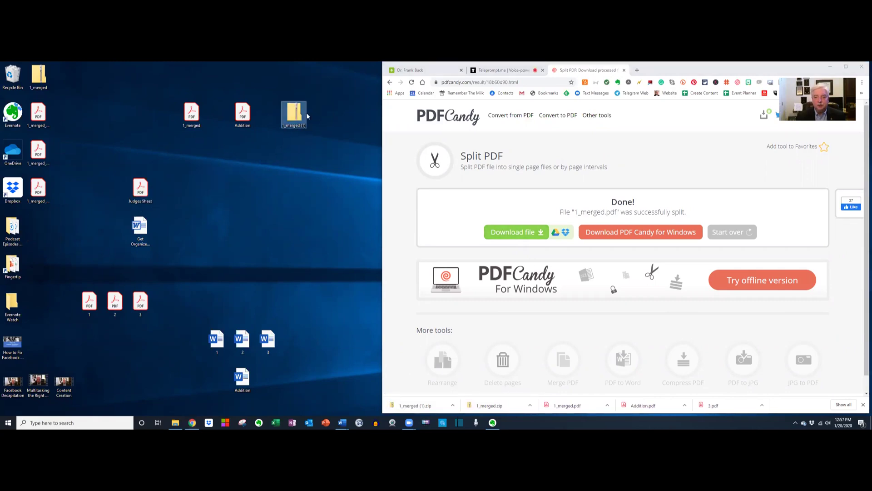
right_click(103, 136)
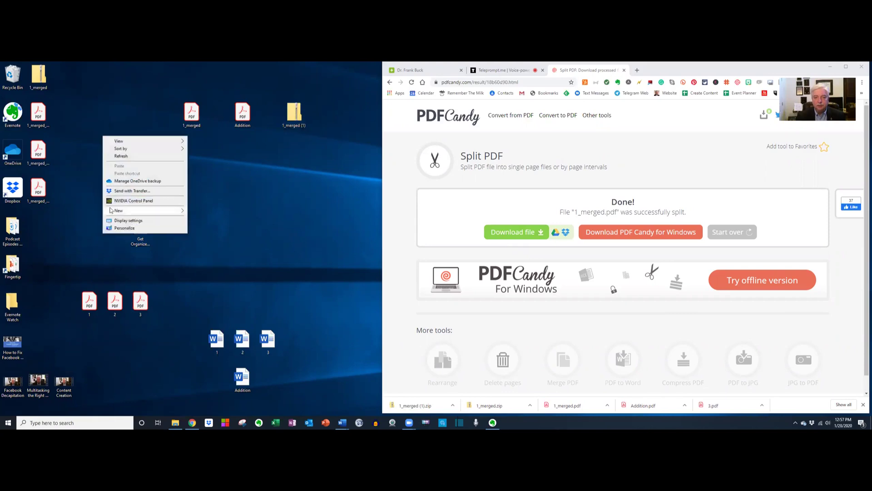
mouse_move(110, 211)
click(197, 212)
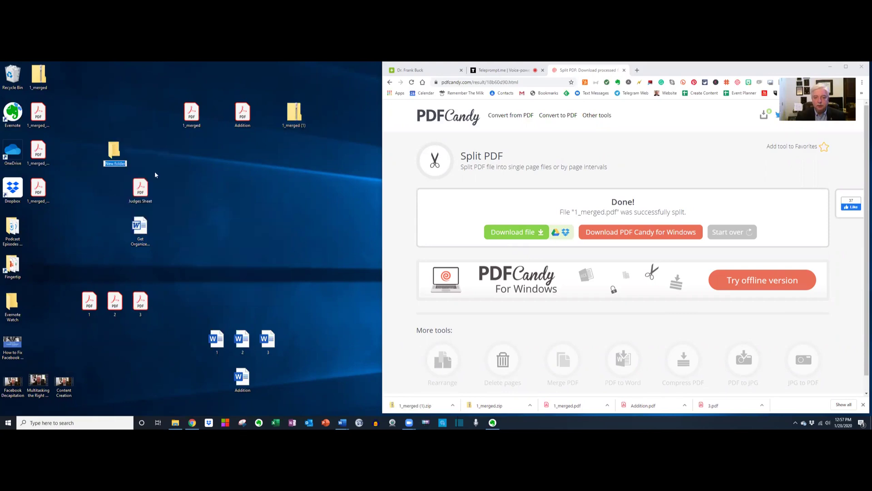
key(Return)
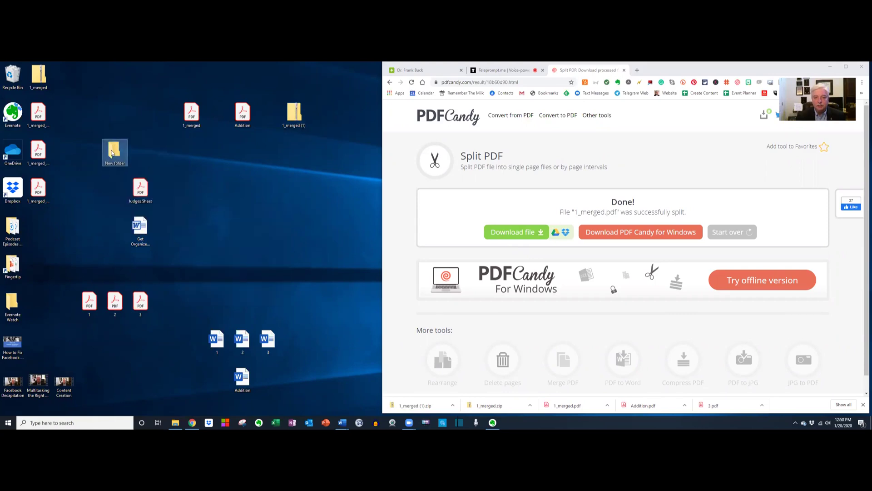
double_click(112, 152)
- Copy 1_merged_p001, p002 and p003 from the zip into New folder
click(288, 114)
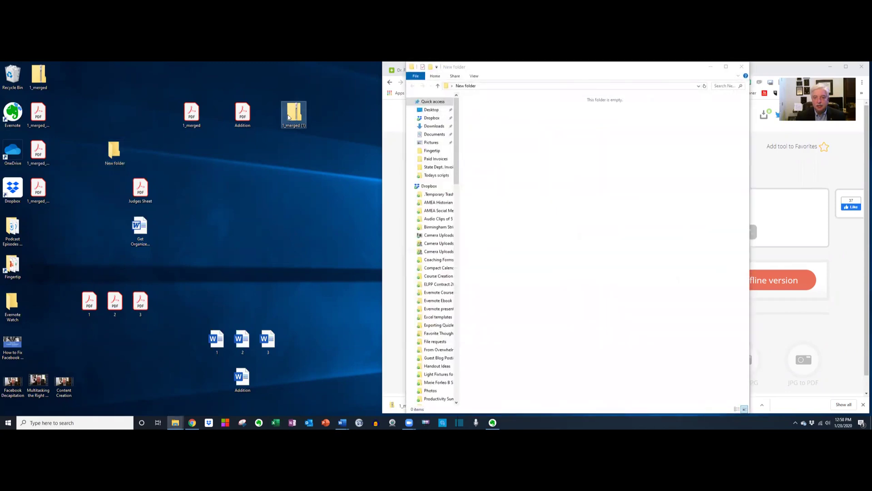
double_click(288, 117)
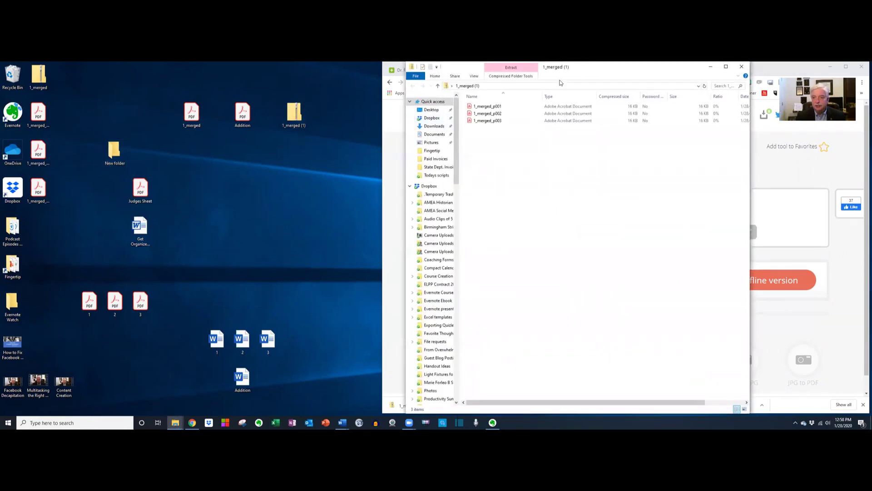
key(super+Left)
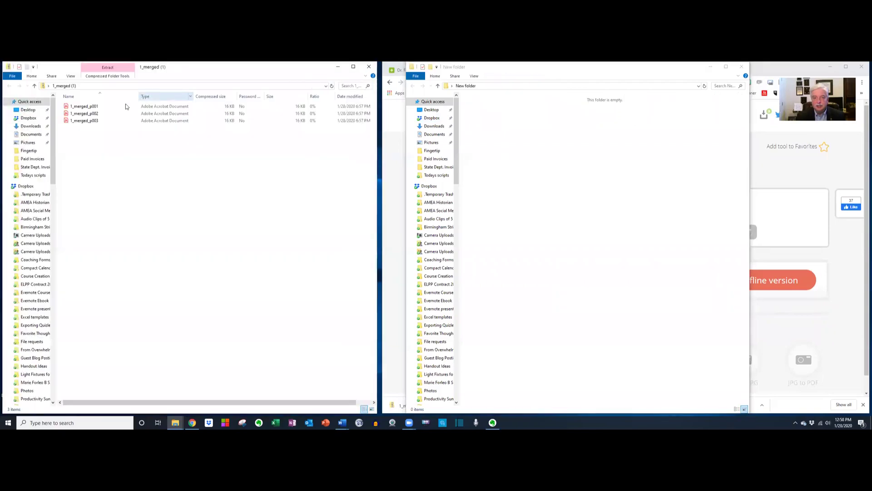
click(102, 108)
shift+click(94, 121)
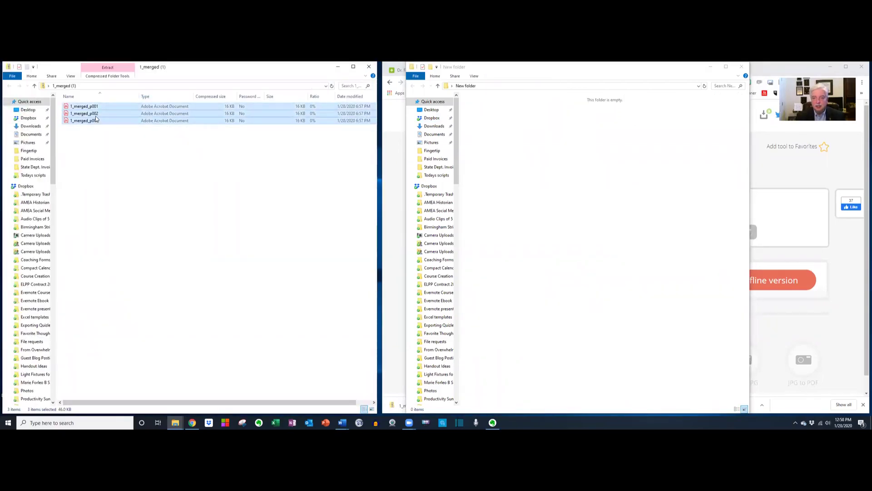
drag(503, 195, 523, 193)
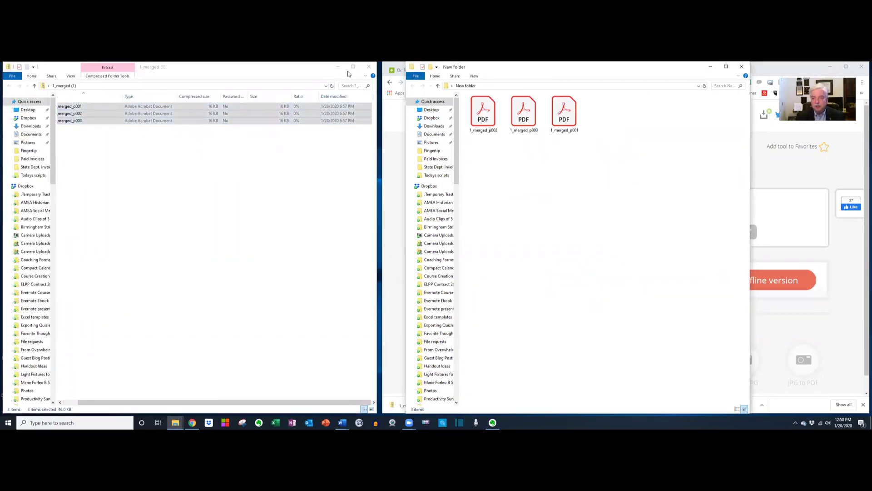
- Move Addition.pdf into New folder and return to PDF Candy's Merge PDF tool
click(368, 66)
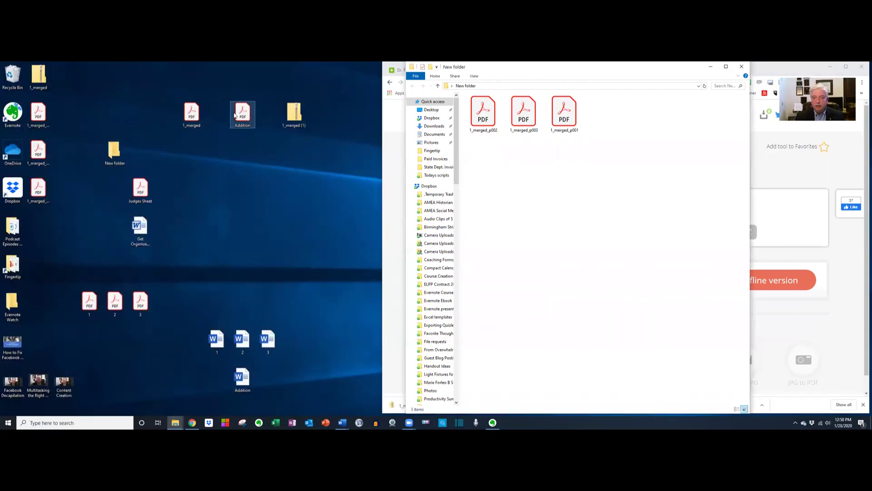
drag(241, 115, 530, 169)
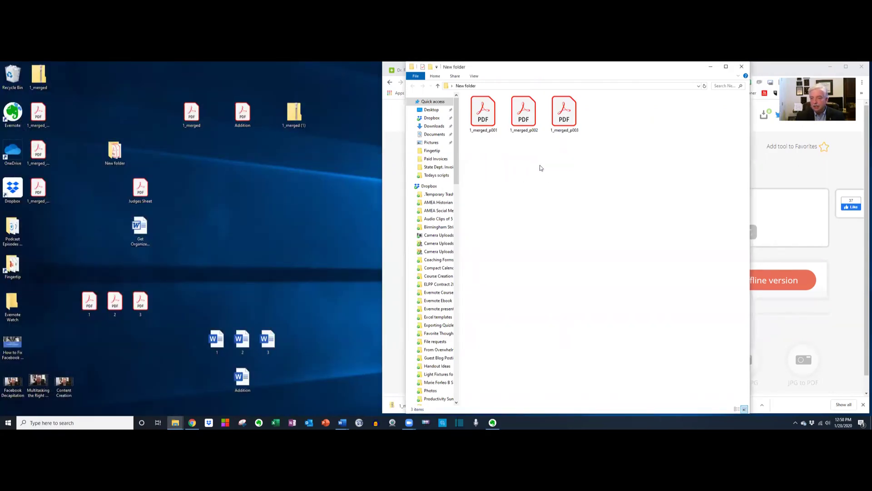
key(super+Left)
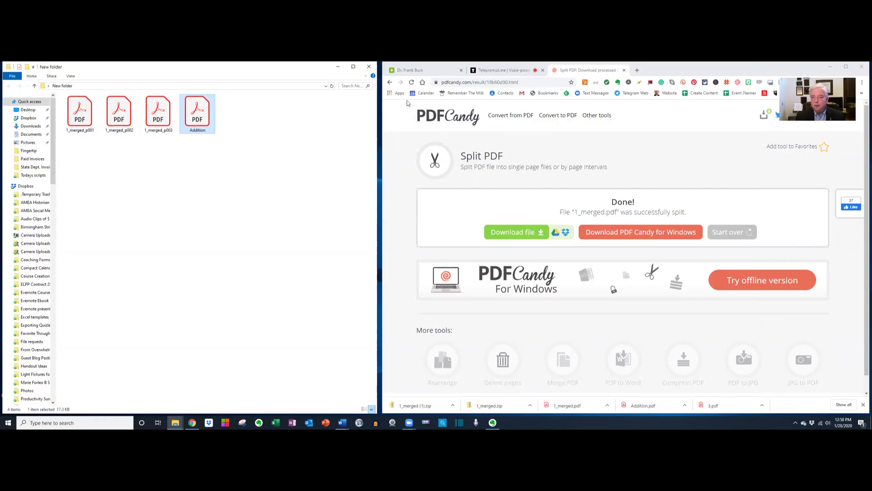
click(390, 83)
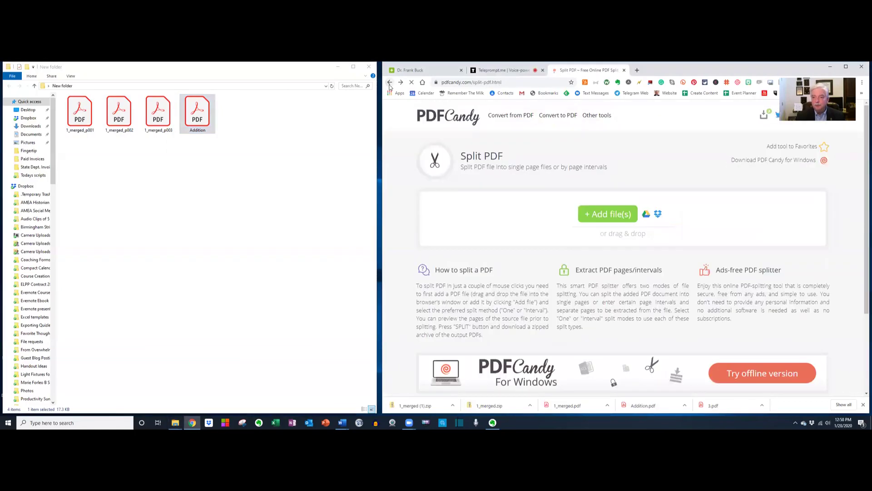
click(389, 83)
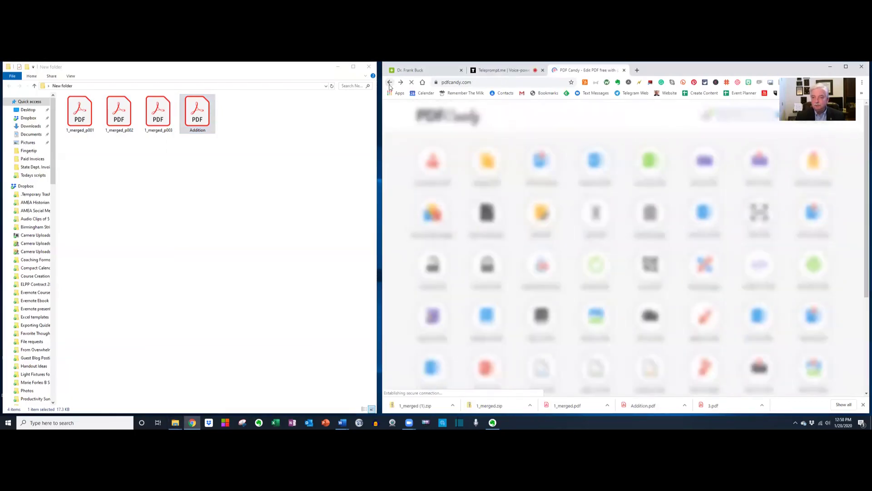
click(484, 169)
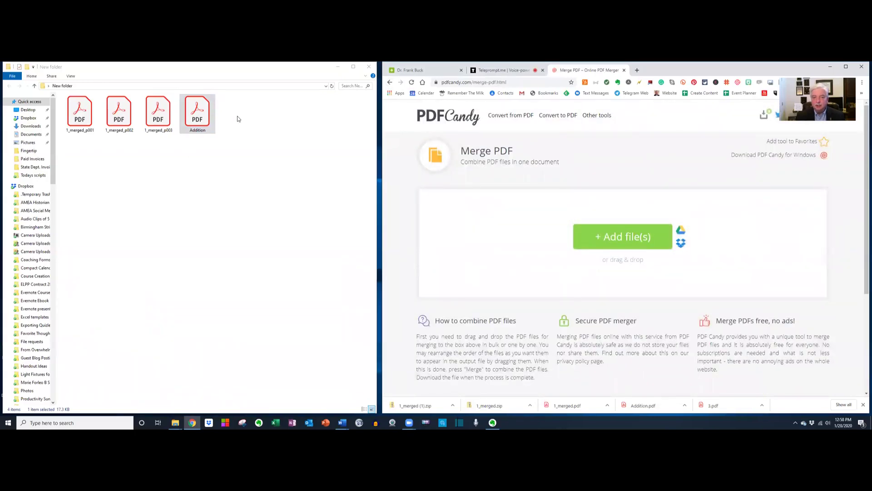
- Add the four PDFs to Merge PDF ordered p001, p002, Addition, p003
drag(237, 119, 78, 118)
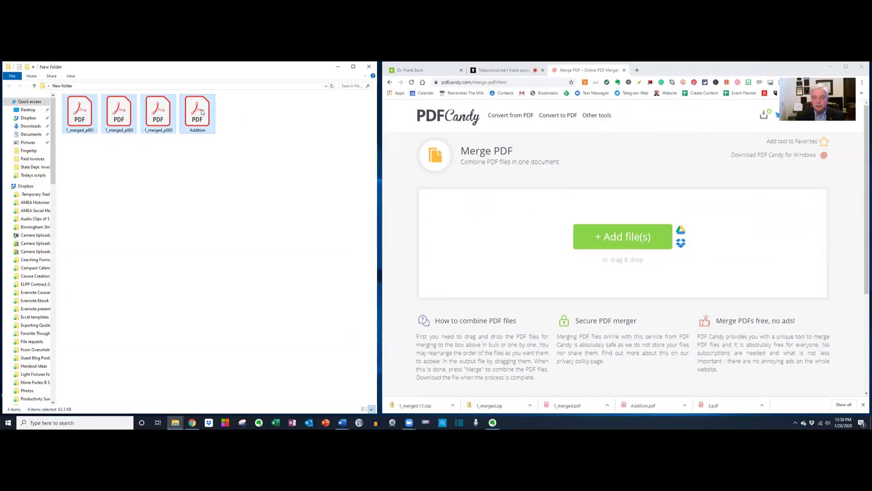
drag(202, 112, 578, 256)
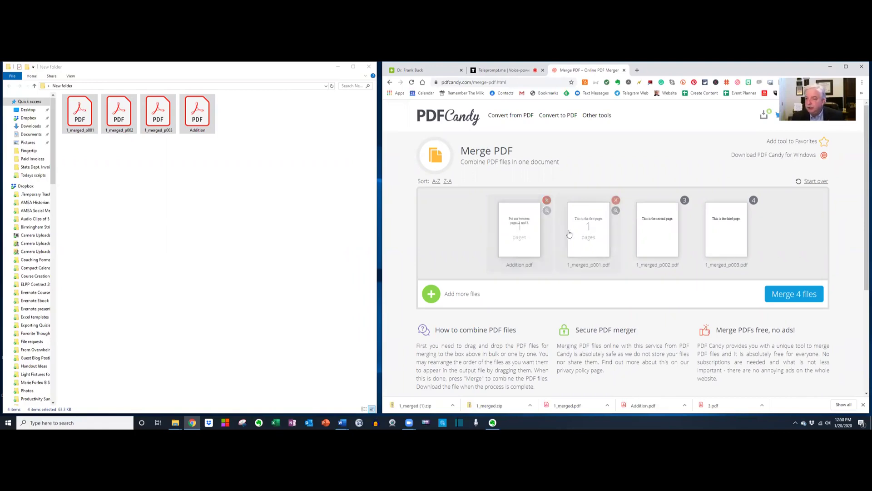
drag(589, 233, 528, 228)
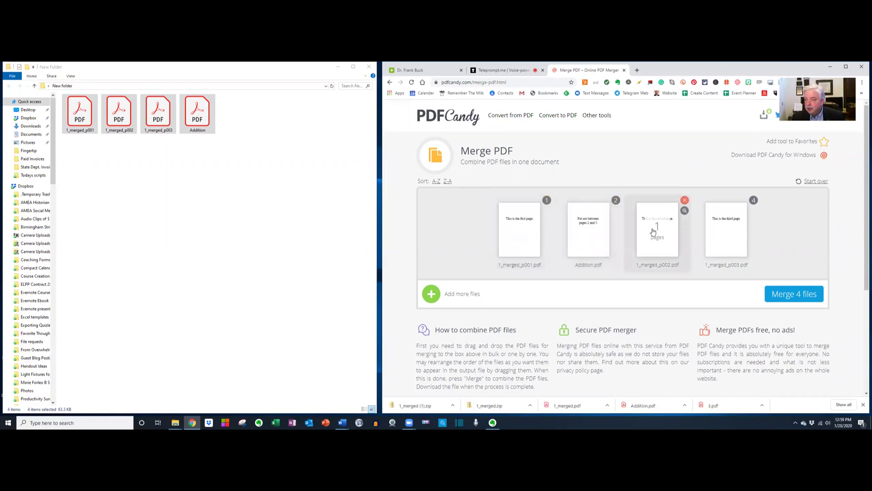
drag(656, 223, 593, 223)
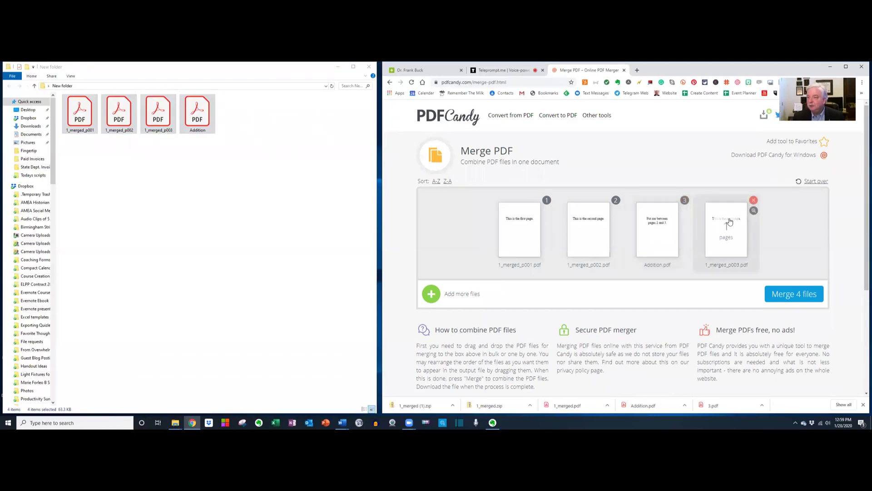
- Merge the four files and save the downloaded 4-page PDF on the desktop
click(800, 291)
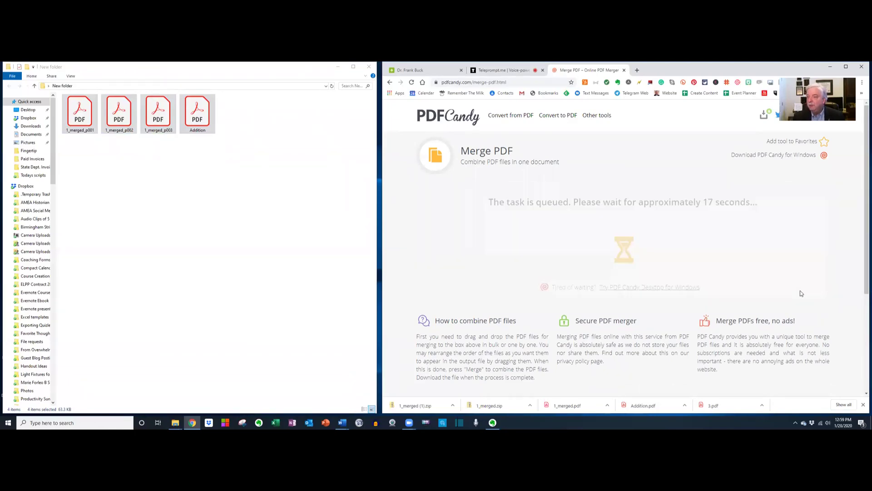
click(369, 67)
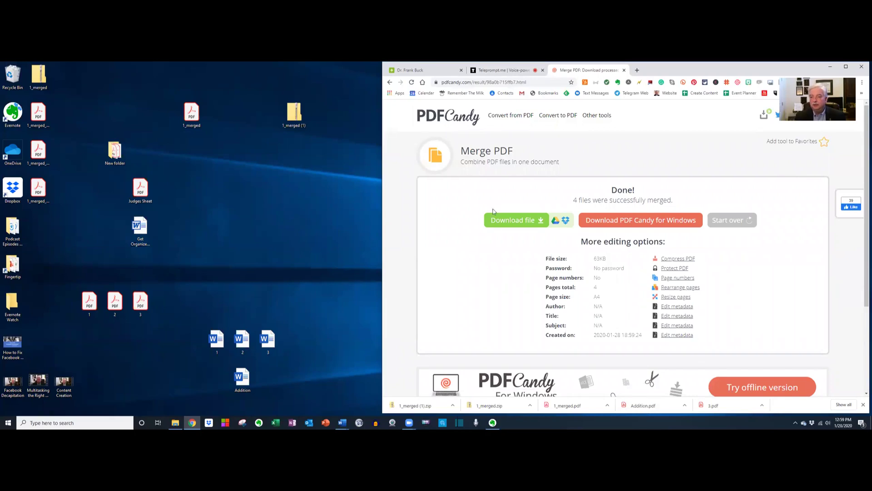
click(495, 220)
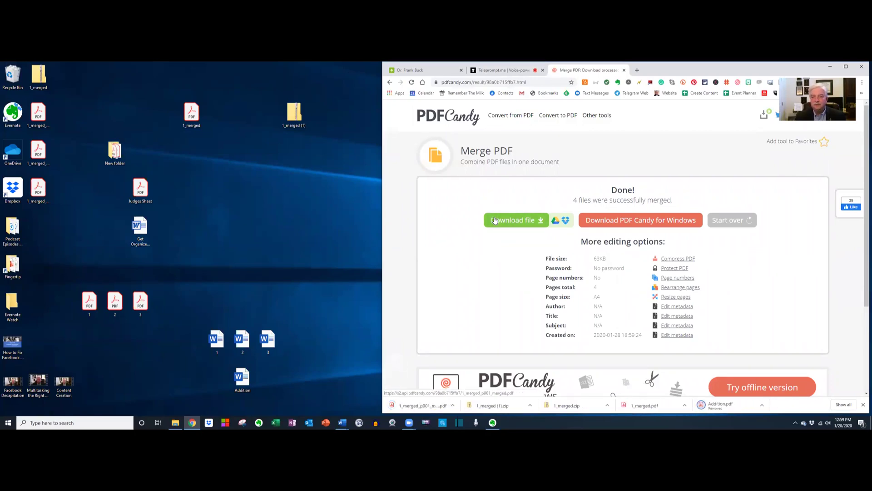
drag(38, 230, 248, 193)
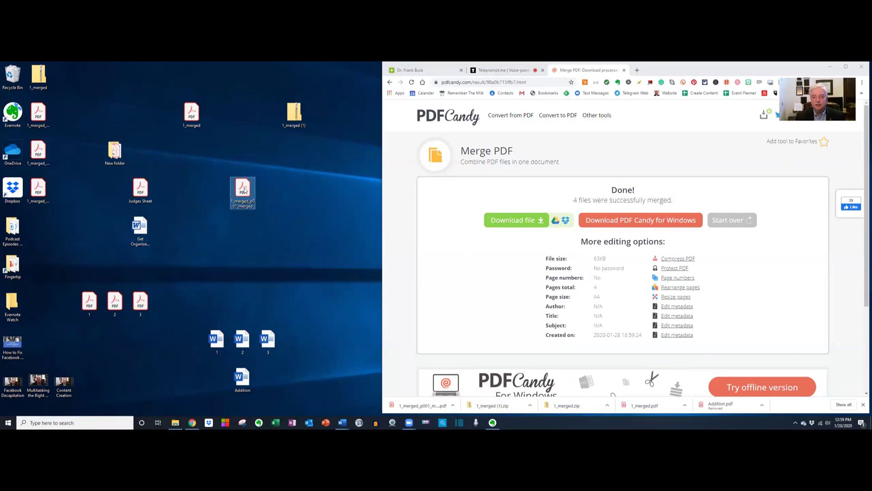
- Open the merged PDF, fit the page, and verify pages run first, second, Addition, third
double_click(244, 191)
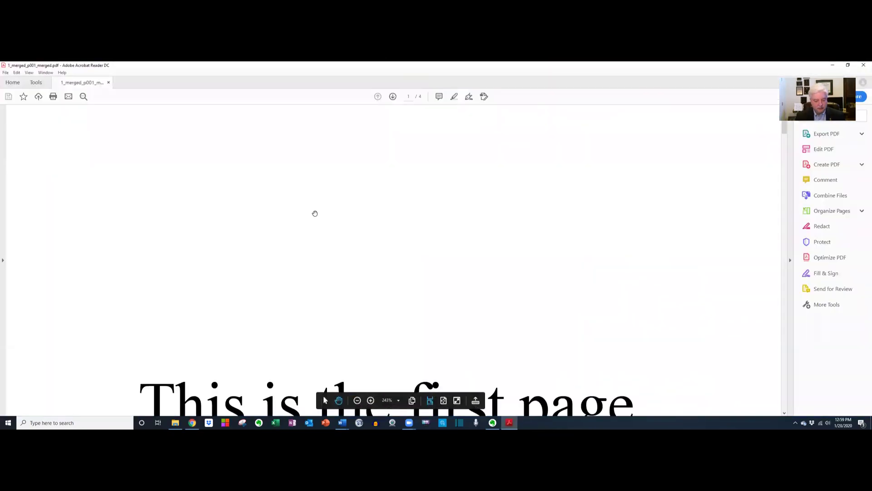
key(ctrl+0)
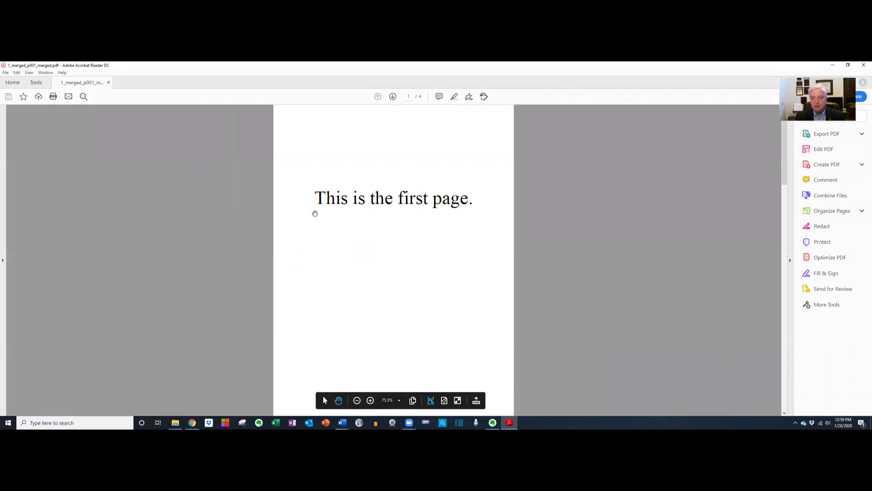
scroll(315, 213, down, 10)
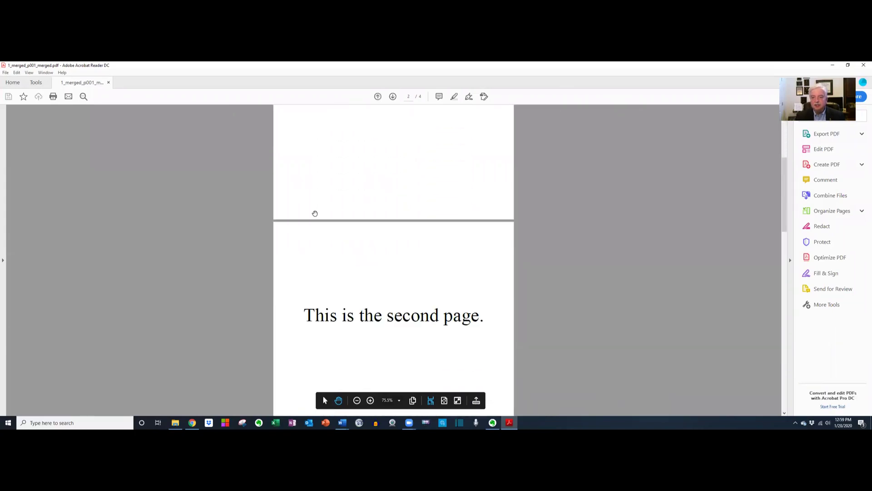
scroll(315, 213, down, 10)
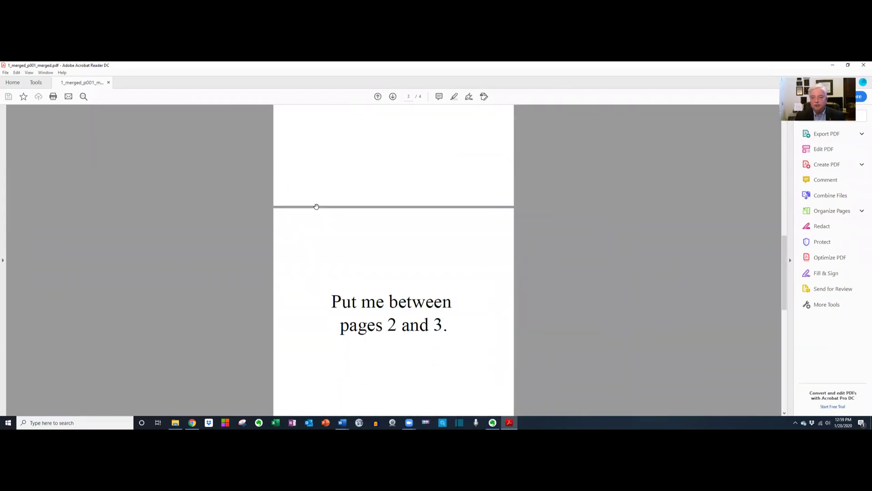
scroll(316, 207, down, 10)
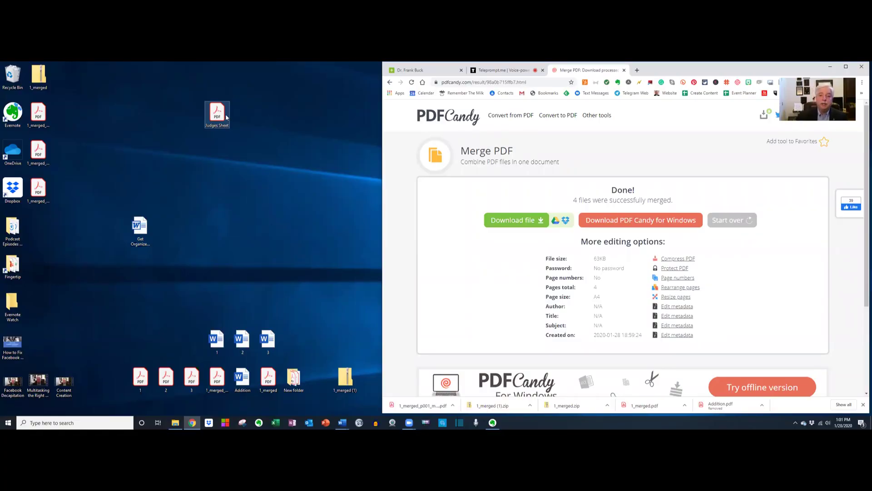
- Open Judges Sheet.pdf to view the sideways rubric scan, then close it
double_click(217, 114)
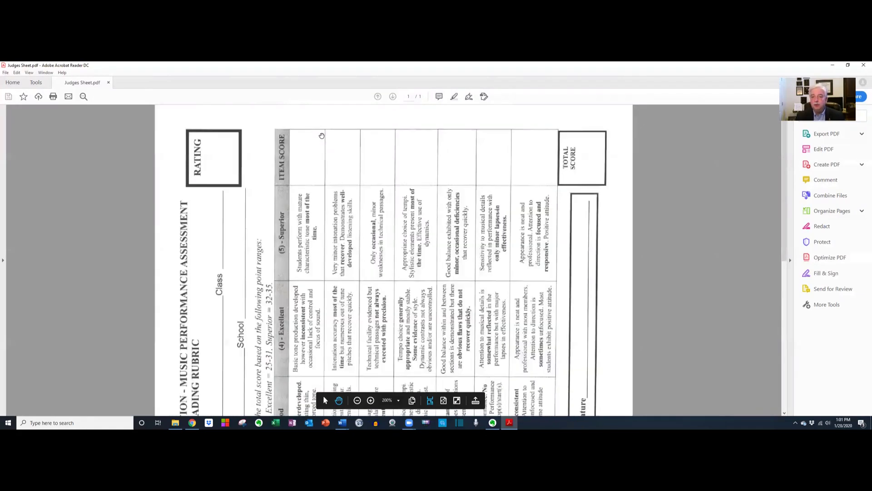
scroll(322, 136, down, 5)
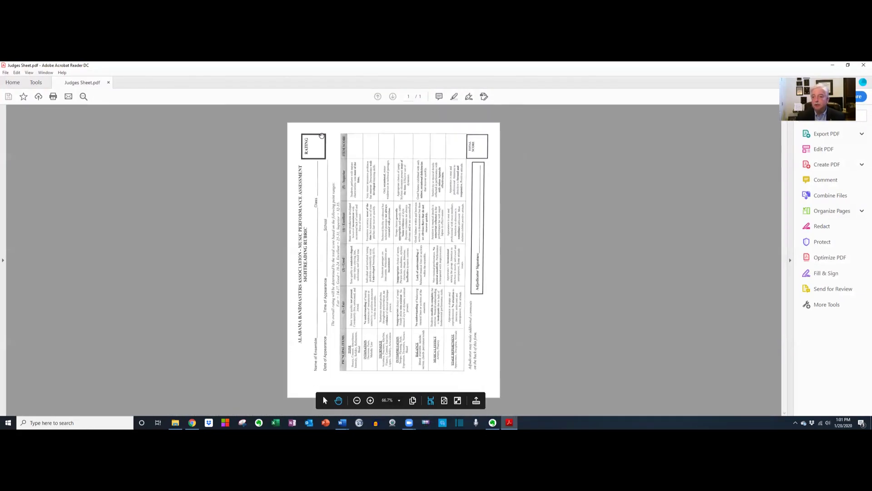
click(863, 65)
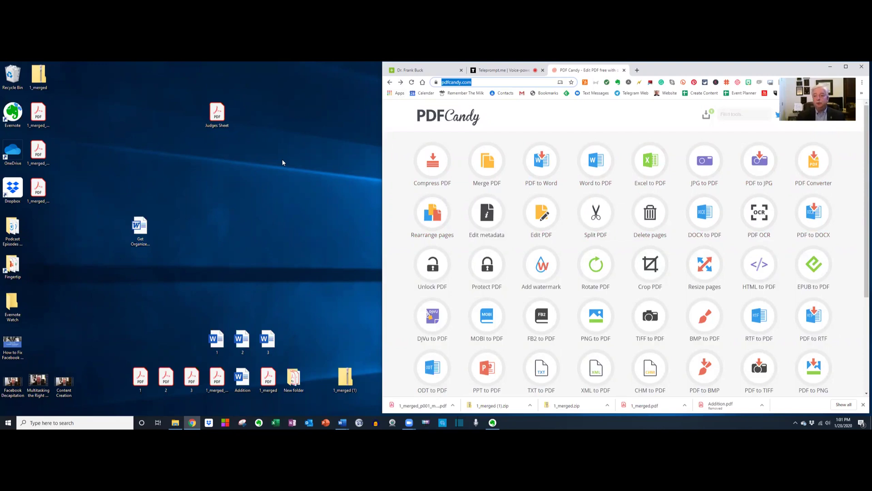
- Rotate Judges Sheet.pdf by 90 degrees and save Judges Sheet (1).pdf beside the original
click(599, 269)
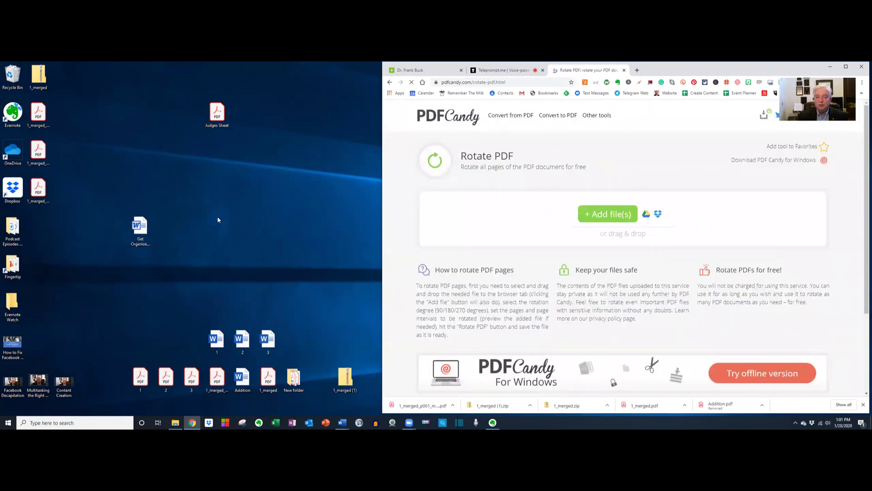
drag(218, 116, 583, 218)
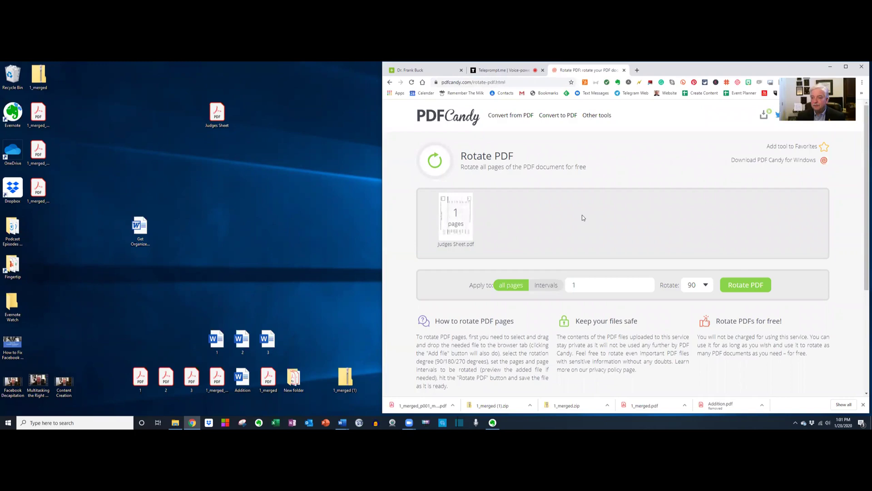
click(705, 286)
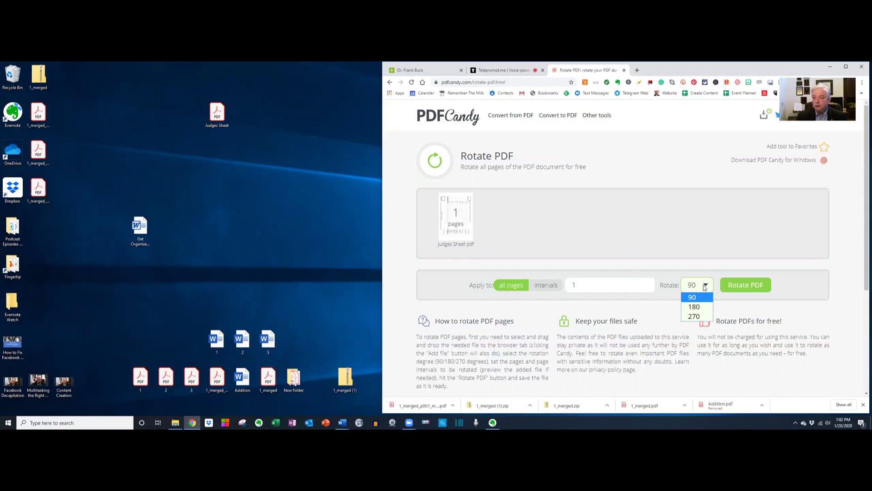
click(747, 285)
click(746, 284)
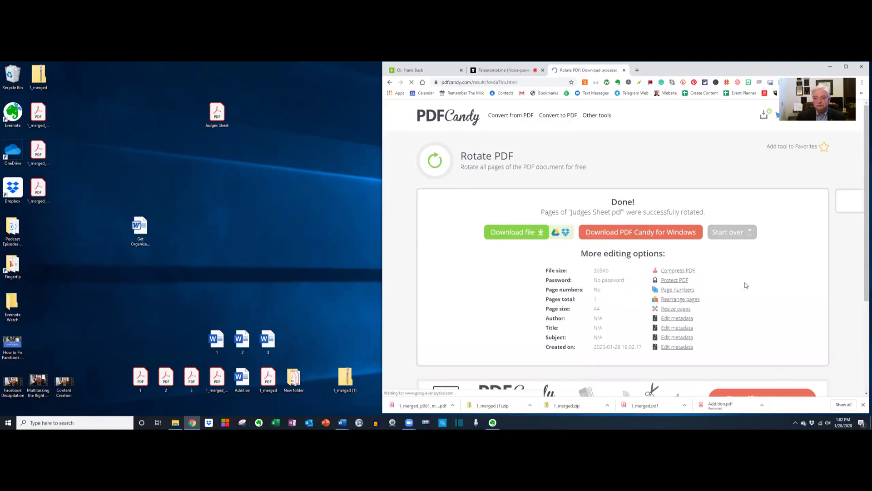
click(516, 233)
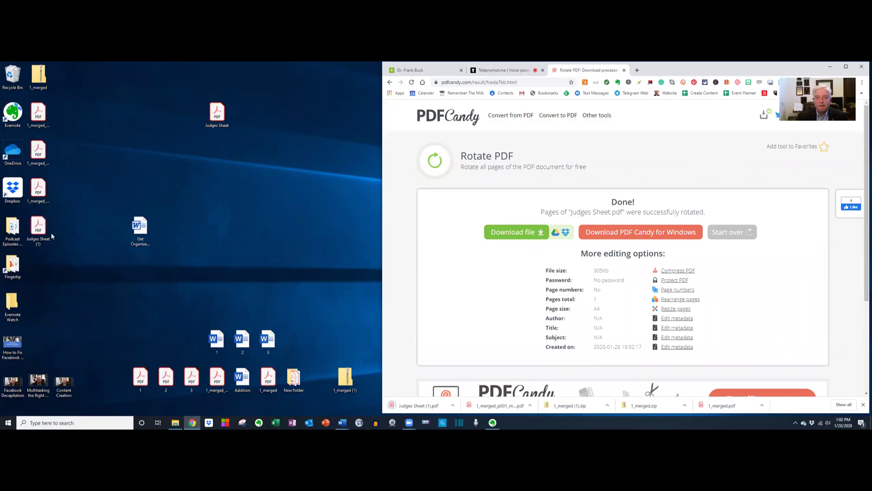
drag(38, 229, 268, 119)
- Open Judges Sheet (1).pdf in Acrobat Reader to confirm it is upright, then close it
double_click(268, 116)
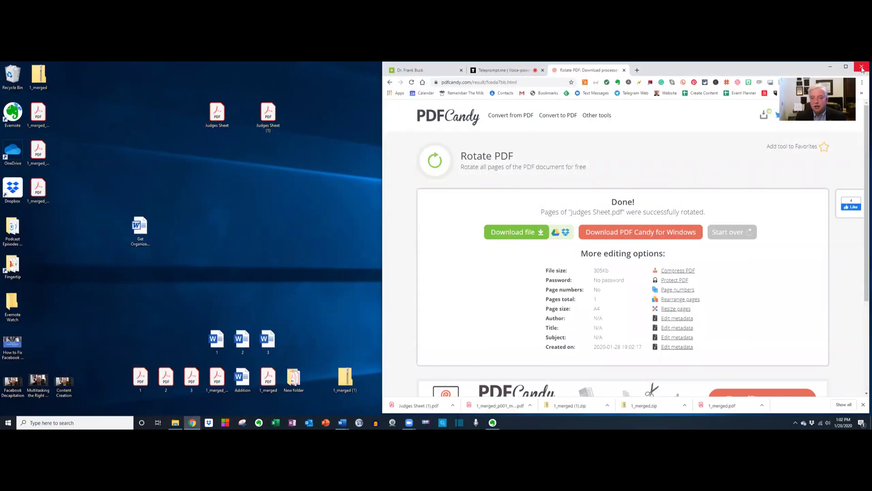
click(390, 83)
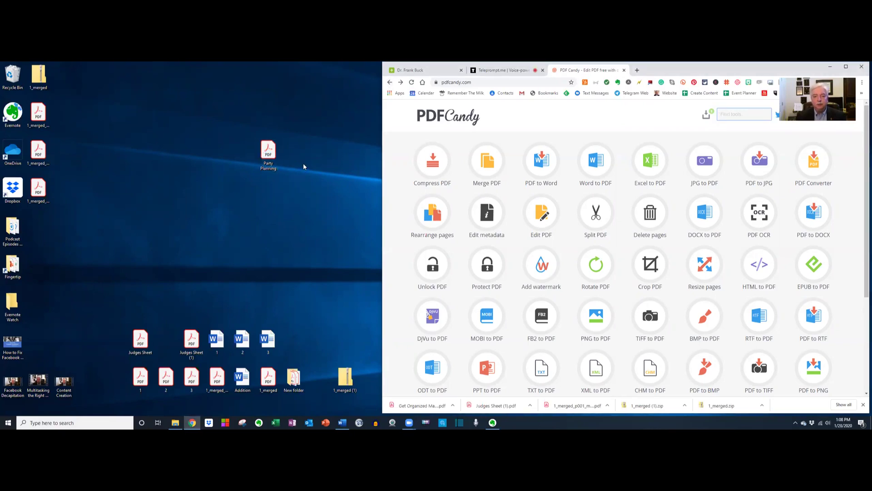
double_click(268, 152)
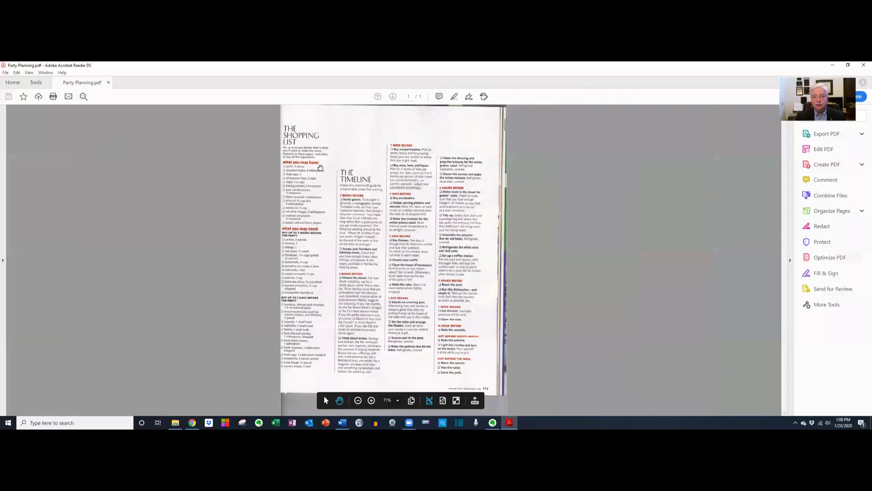
key(ctrl+1)
scroll(650, 226, down, 5)
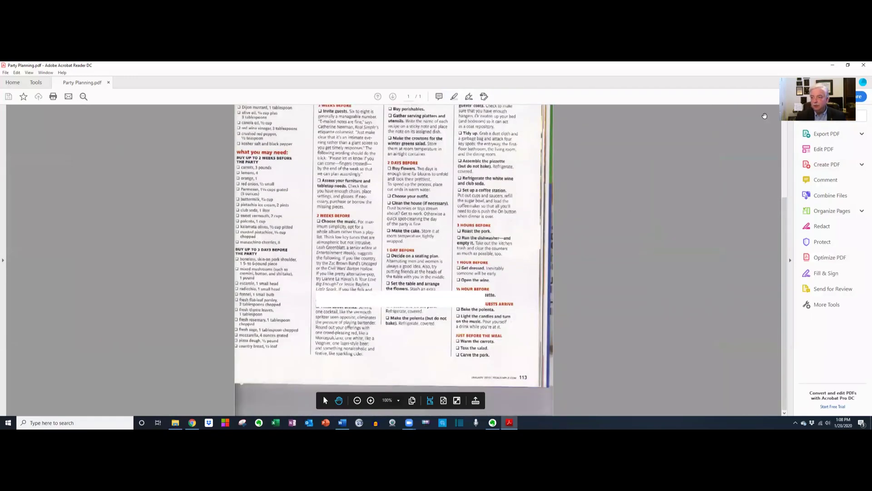
key(alt+F4)
click(268, 149)
right_click(272, 152)
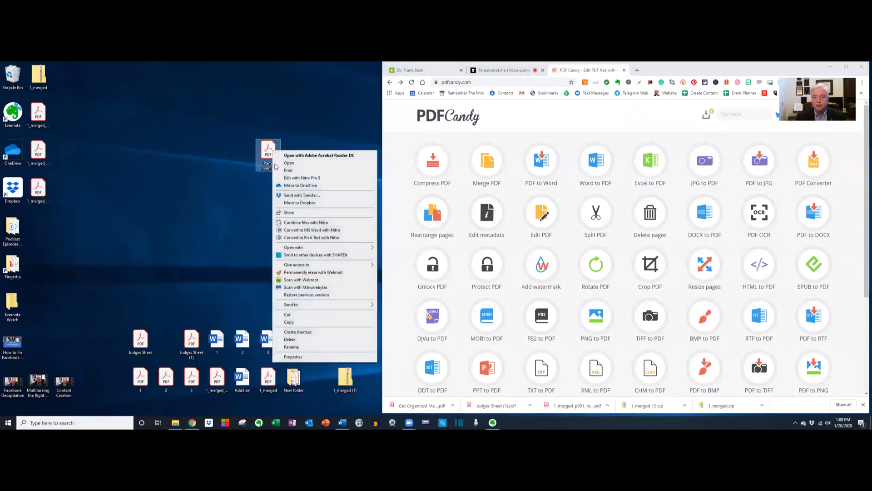
click(307, 356)
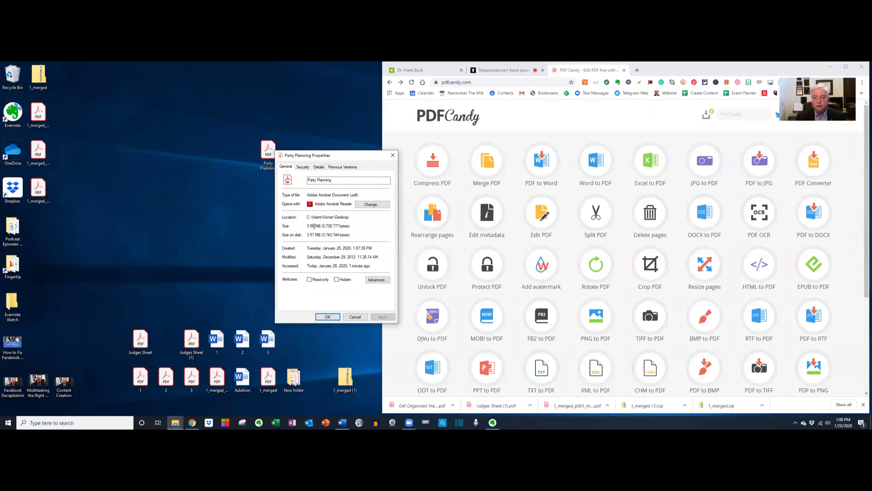
click(356, 317)
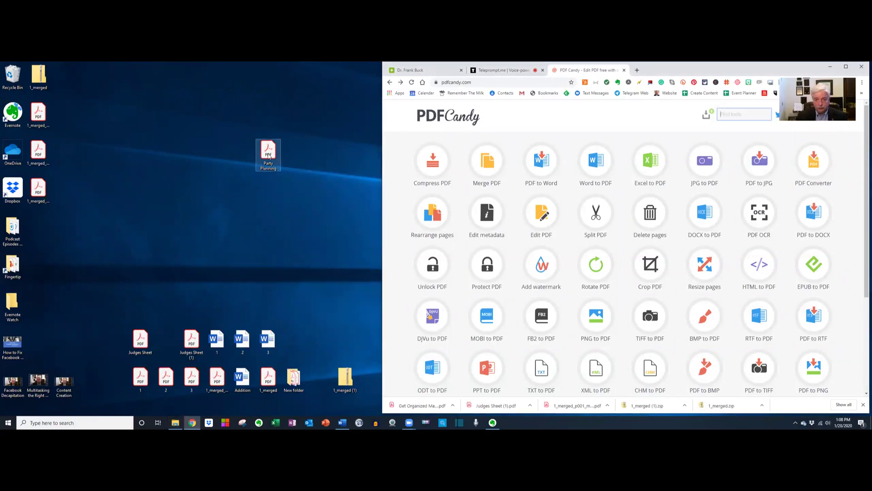
- Compress Party Planning.pdf from 3739KB to 417KB and place the download beside the original
click(434, 160)
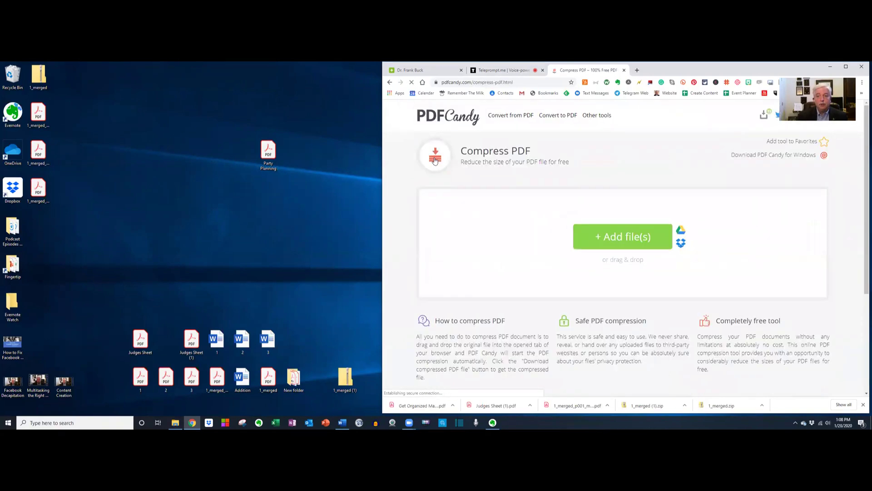
drag(268, 152, 627, 246)
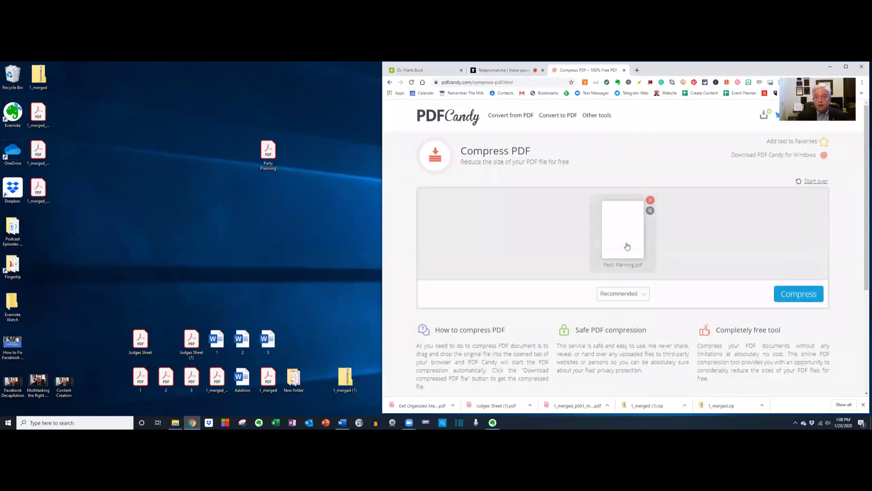
click(812, 293)
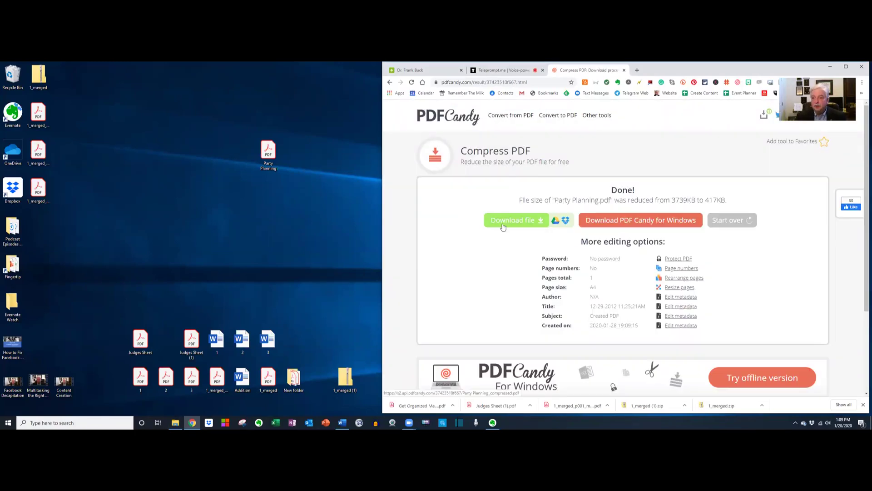
click(503, 225)
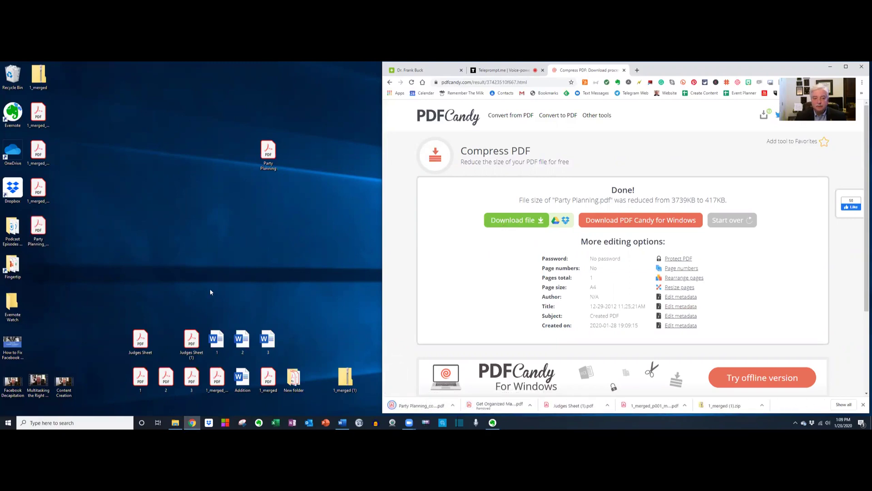
drag(38, 227, 214, 164)
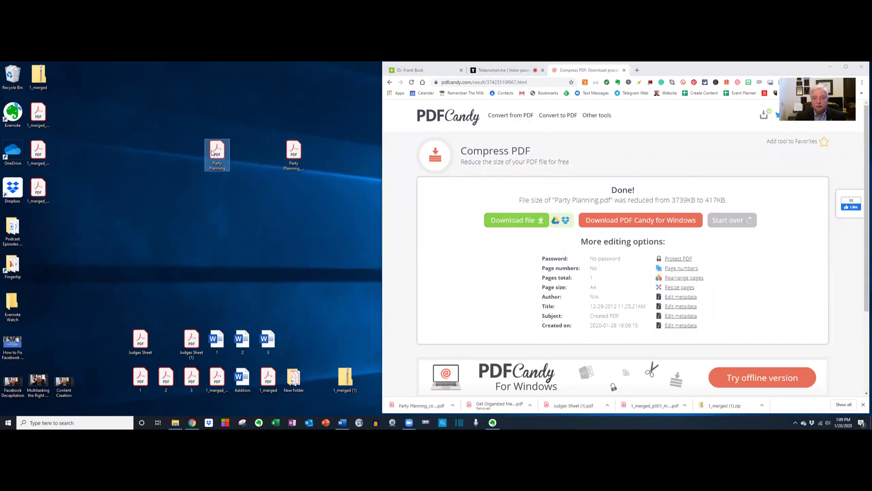
- Compare file properties: original Party Planning is 3.56 MB, the compressed copy 407 KB
right_click(212, 153)
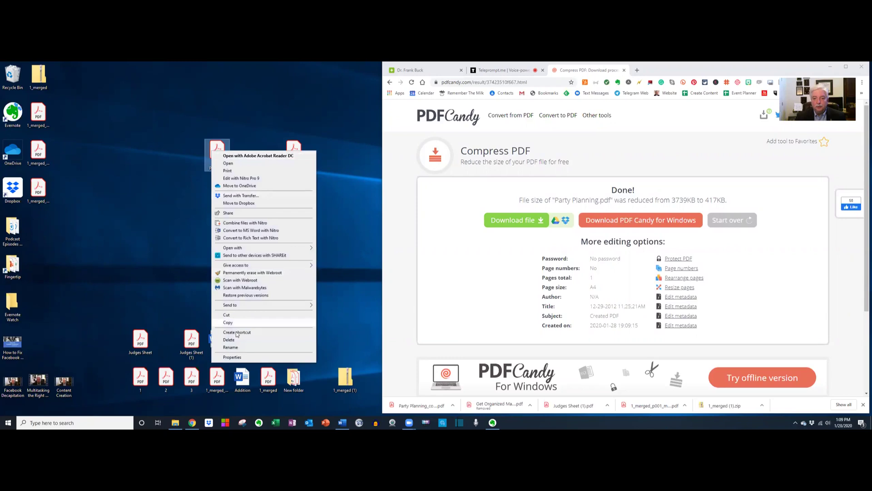
click(238, 358)
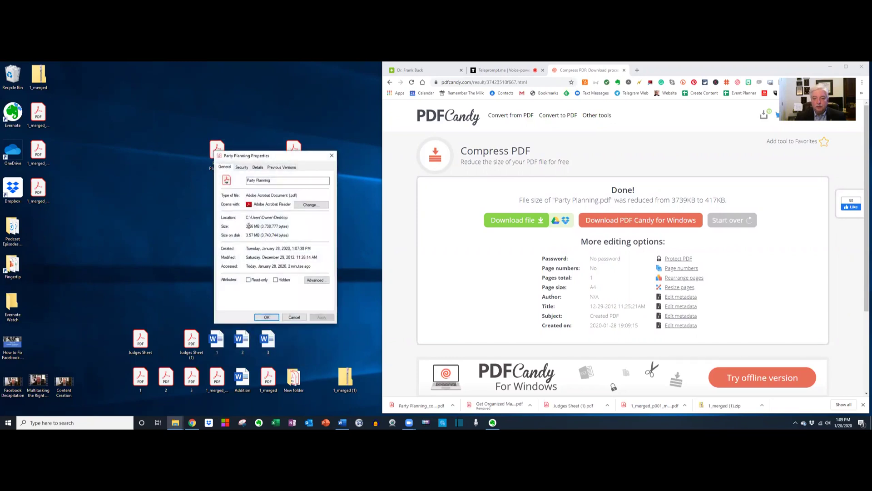
click(294, 317)
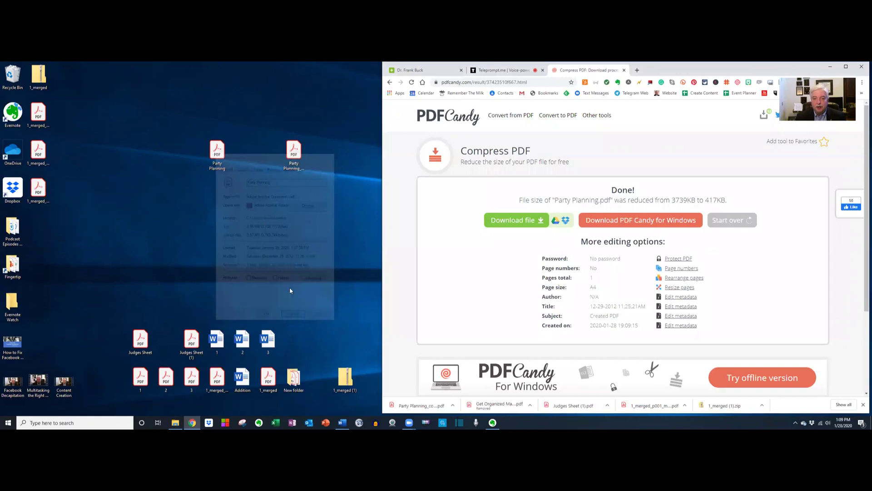
click(291, 153)
right_click(291, 153)
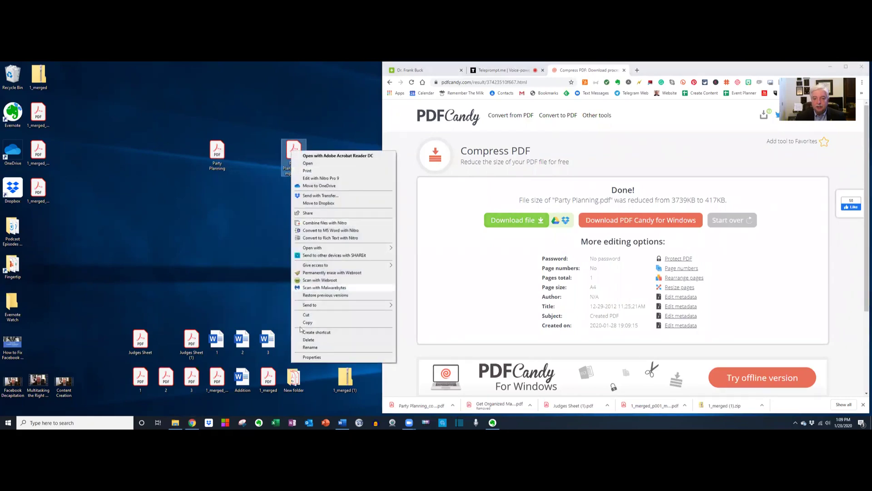
click(306, 361)
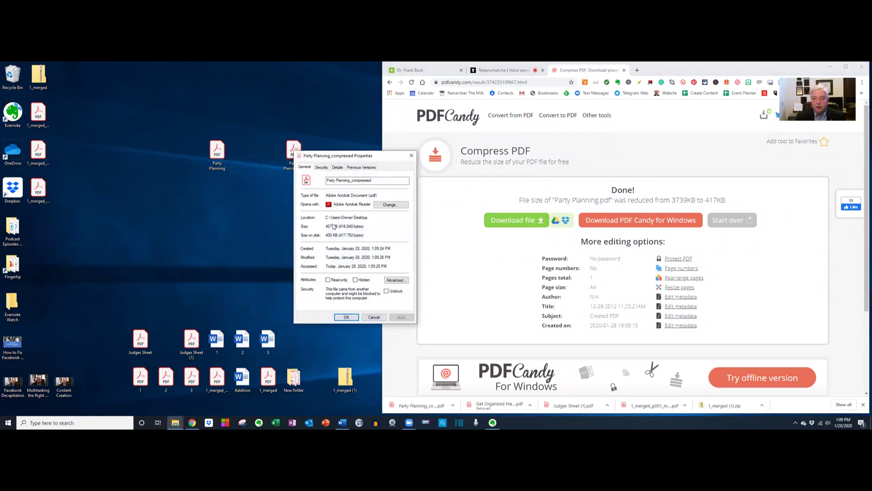
click(374, 318)
- Open Party Planning_compressed.pdf in Acrobat Reader to check legibility, then close it
click(292, 160)
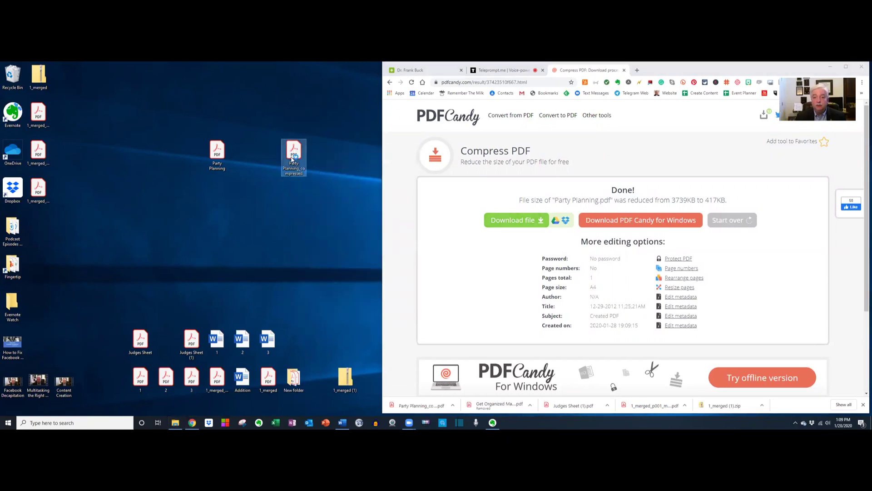
double_click(307, 172)
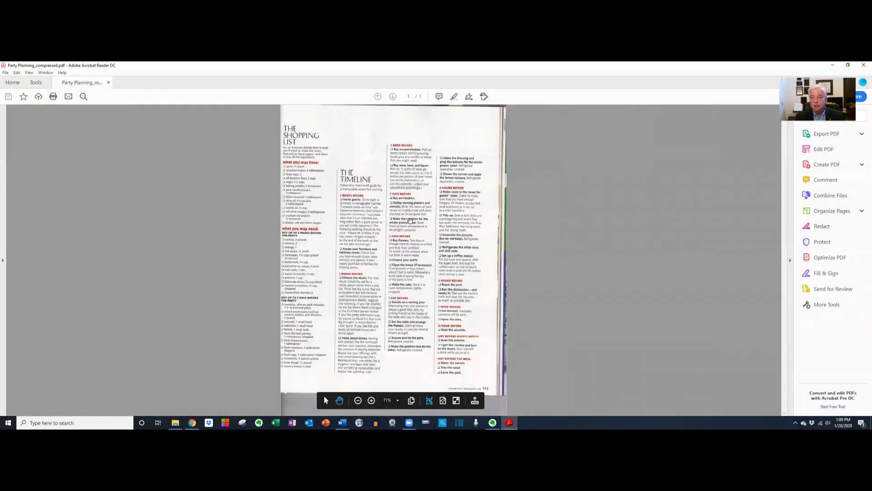
click(863, 66)
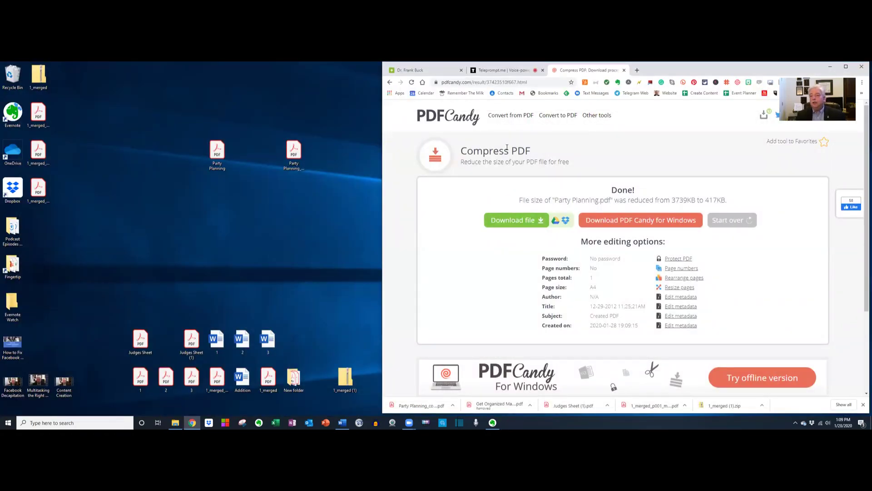
- Go back to the pdfcandy.com home page and scroll down the tools grid
click(389, 83)
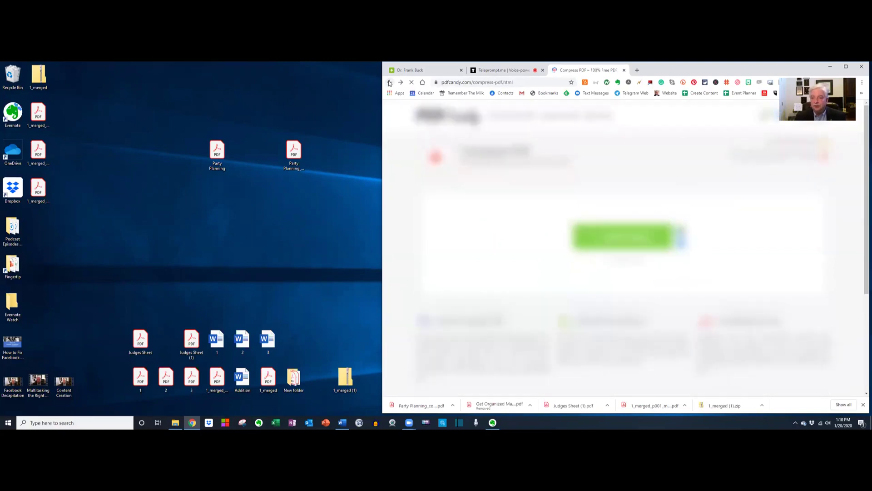
click(389, 82)
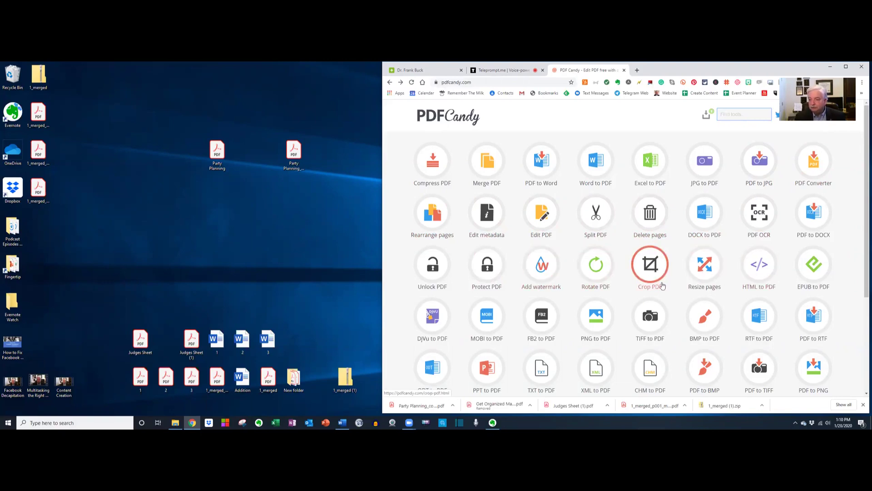
scroll(664, 286, down, 3)
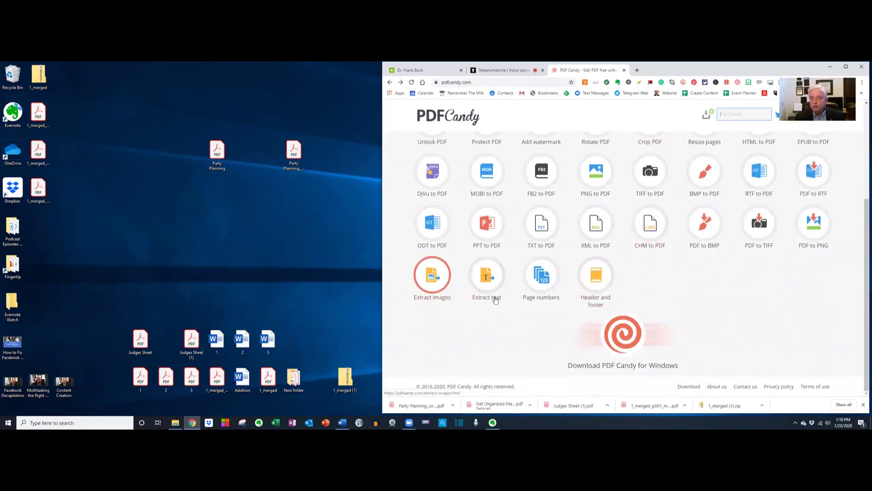